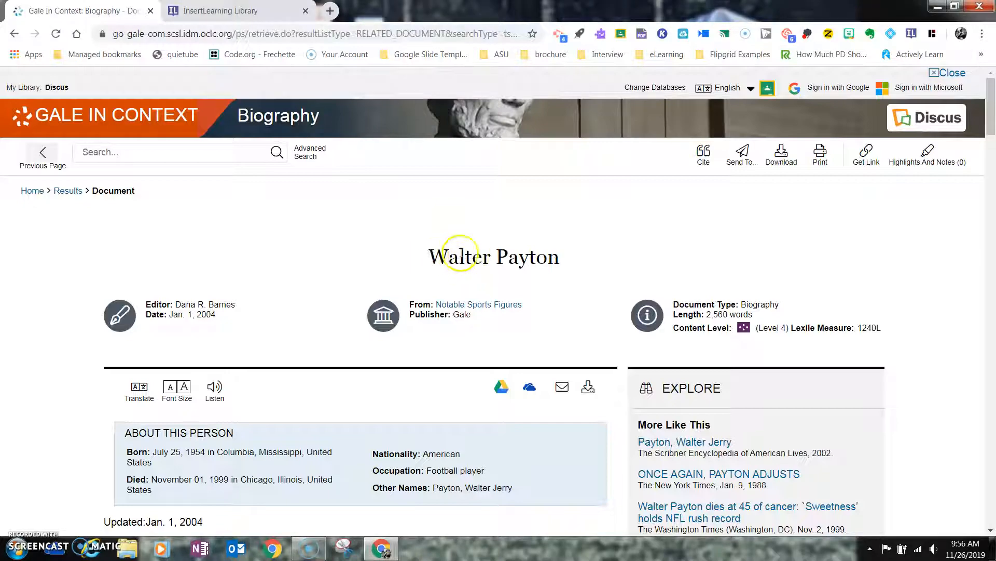
Skim the full Walter Payton biography, including its further readings and source citation
scroll(459, 259, "down", 5)
scroll(464, 265, "down", 20)
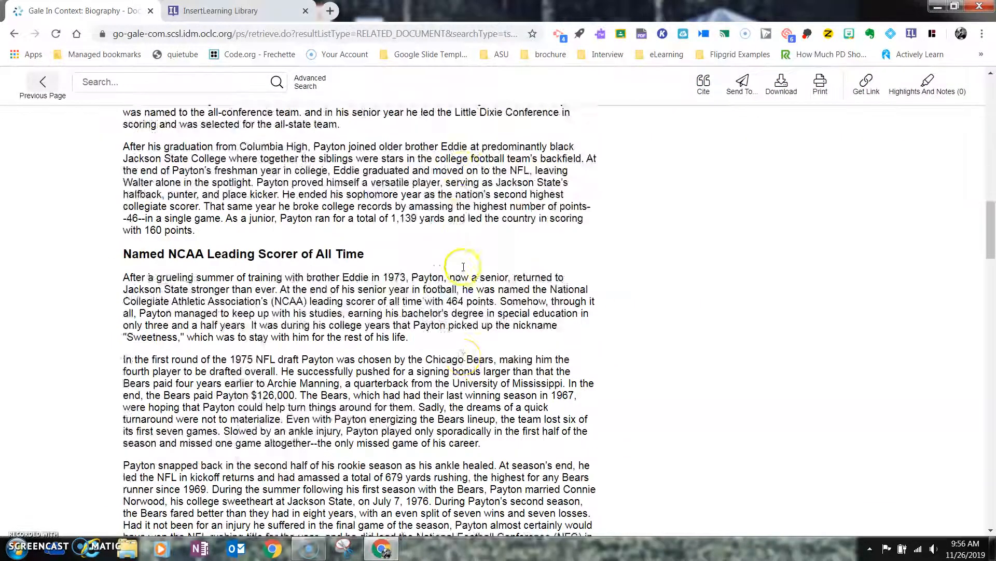
scroll(464, 270, "down", 20)
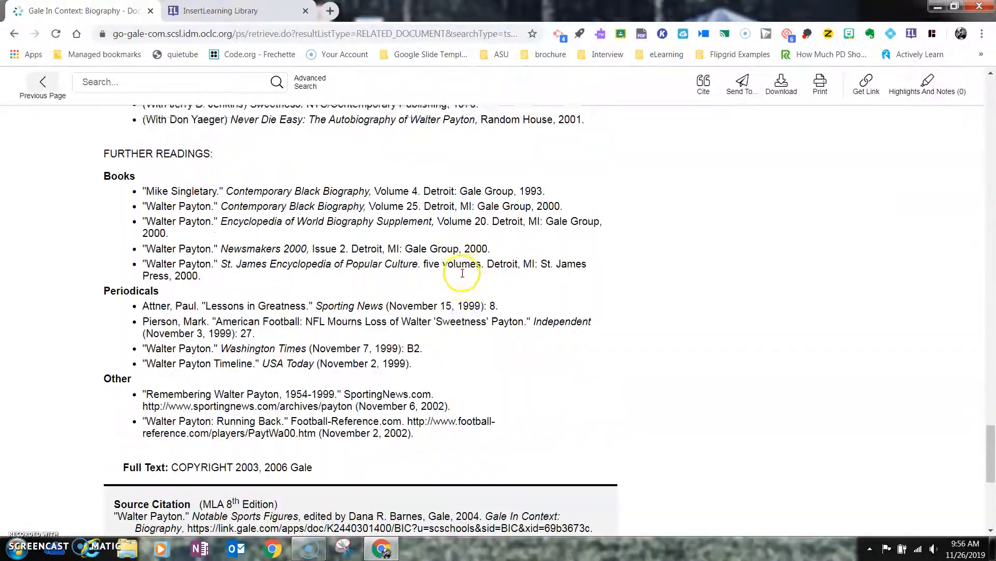
scroll(462, 275, "up", 10)
scroll(461, 275, "up", 20)
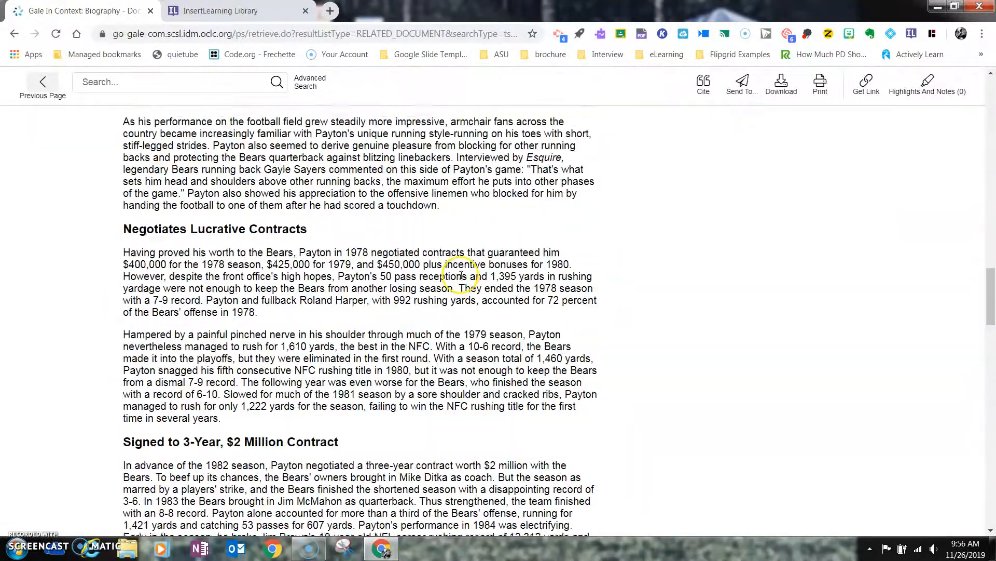
scroll(461, 273, "up", 15)
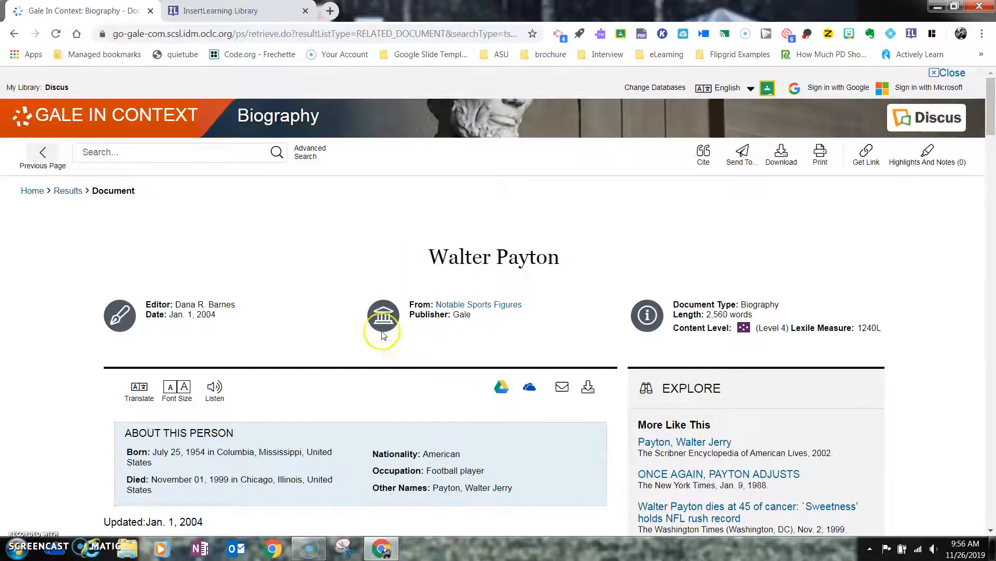
scroll(377, 337, "down", 1)
scroll(378, 344, "up", 1)
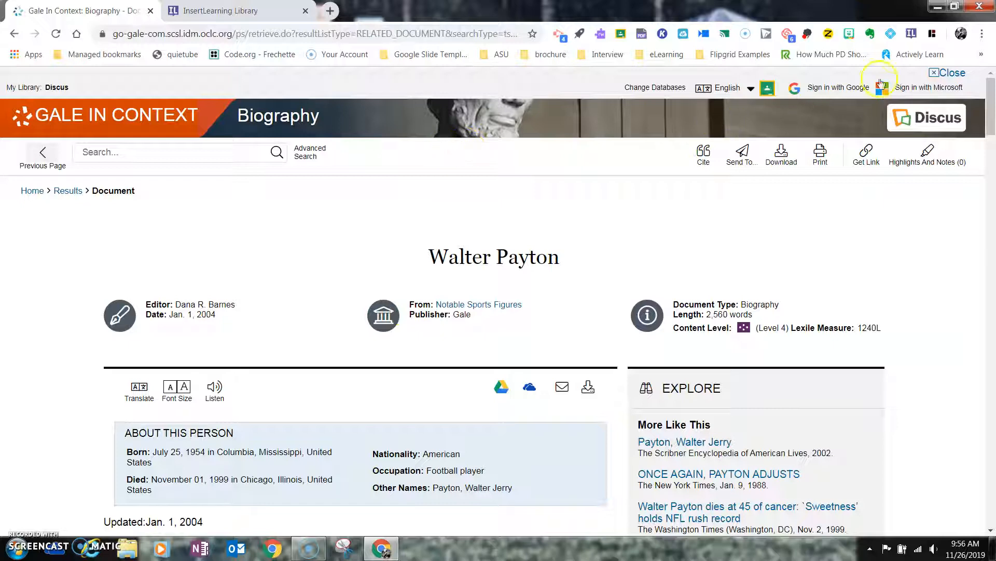
Activate InsertLearning on the biography page, view the additional lesson templates, and dismiss the template chooser
left_click(912, 35)
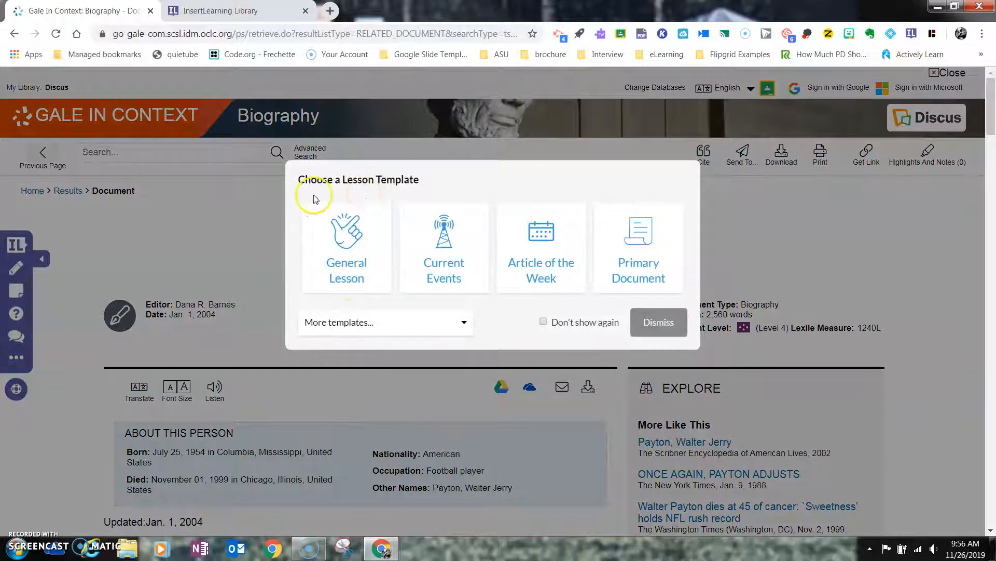
left_click(464, 323)
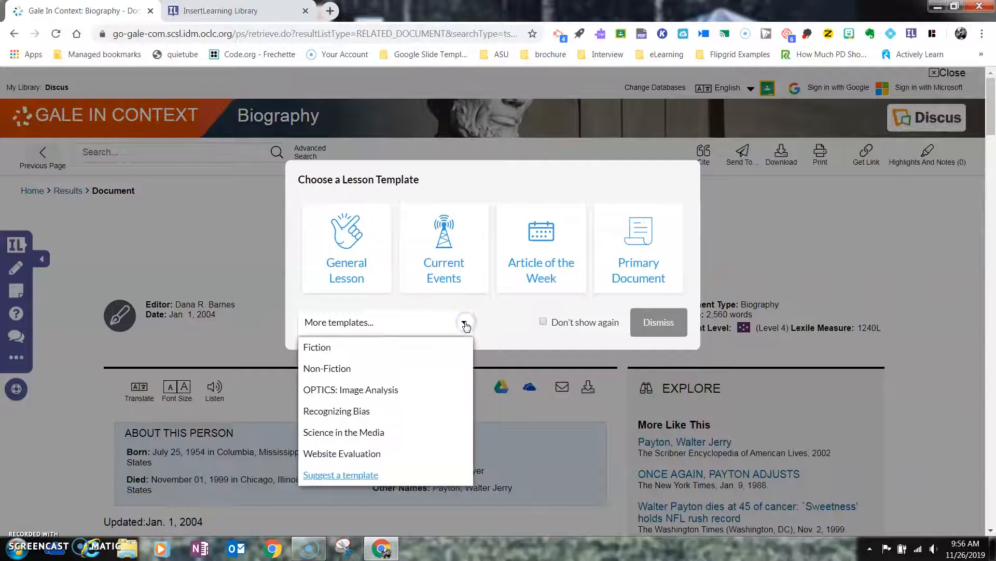
left_click(659, 324)
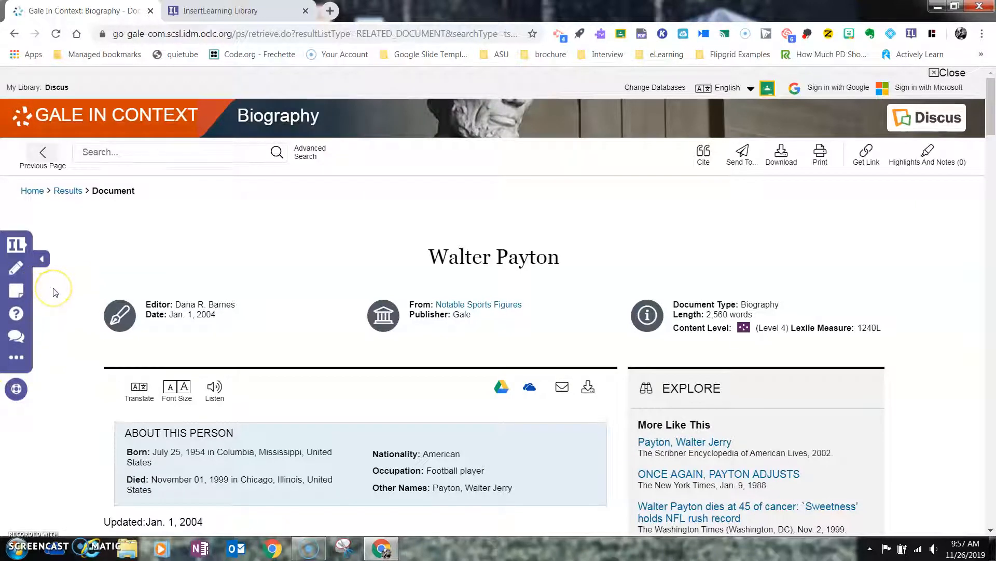
Highlight the opening "Walter Payton" in green and the quote "Walter exemplified class… standard of excellence" in yellow
scroll(62, 299, "down", 3)
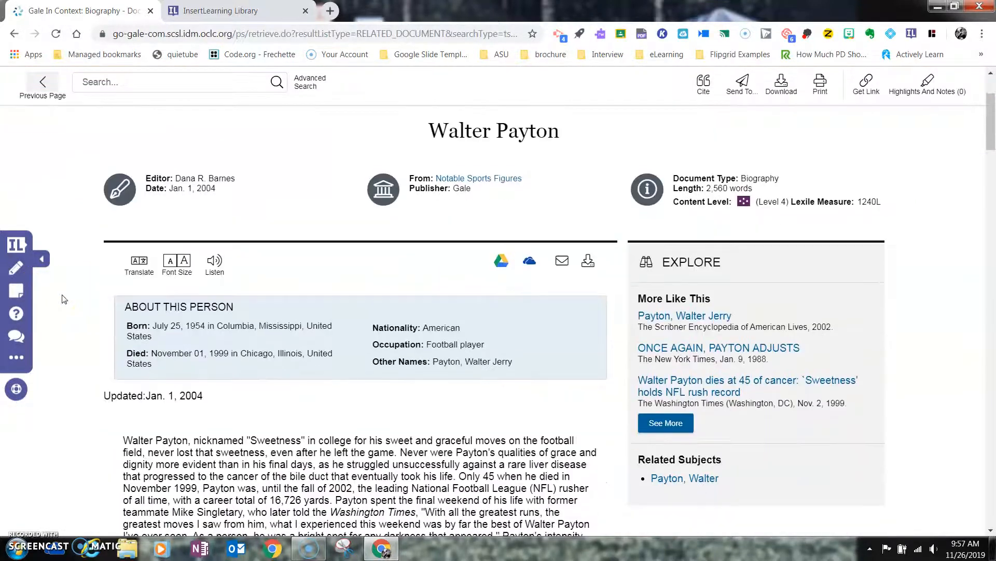
scroll(64, 299, "down", 4)
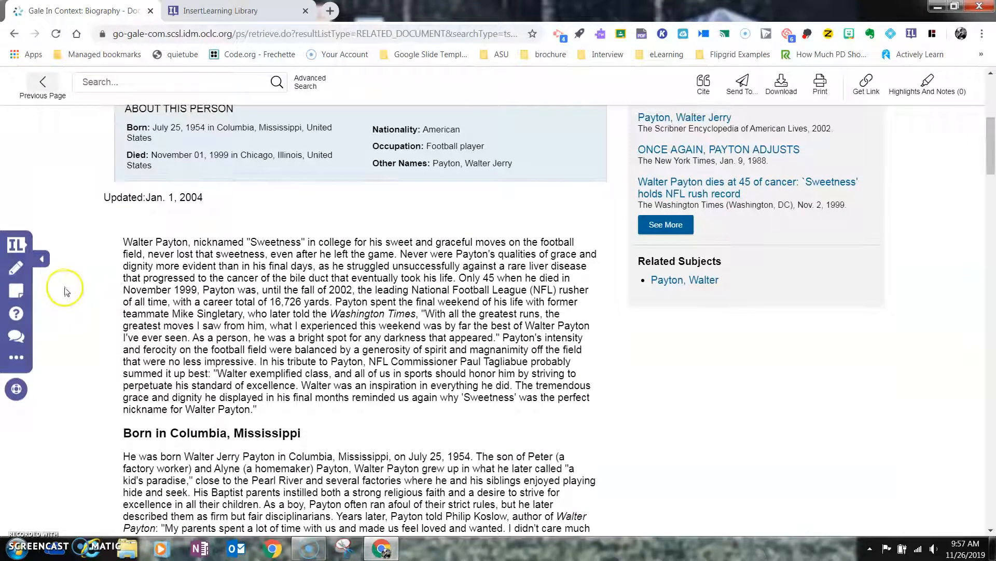
left_click(16, 270)
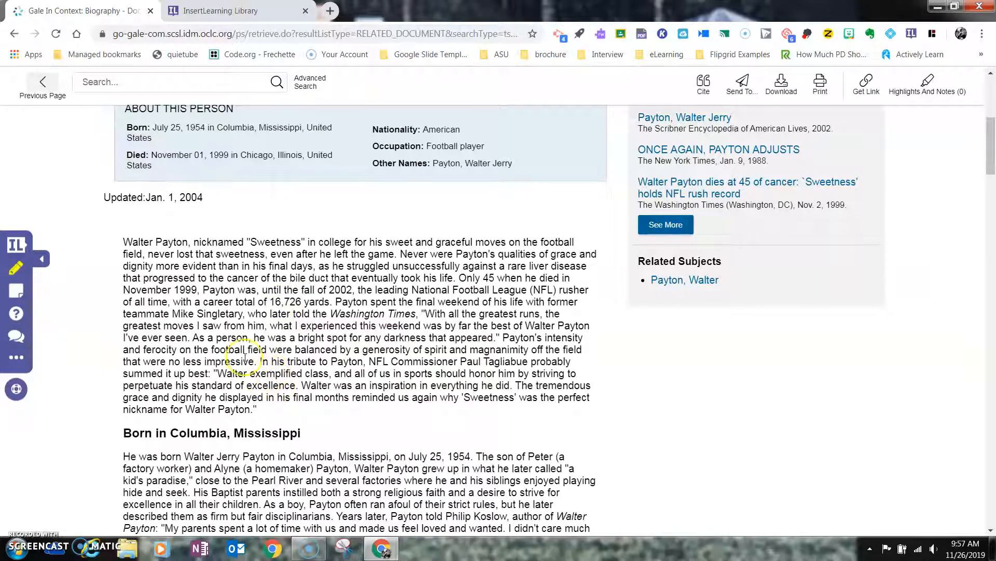
left_click_drag(123, 242, 188, 240)
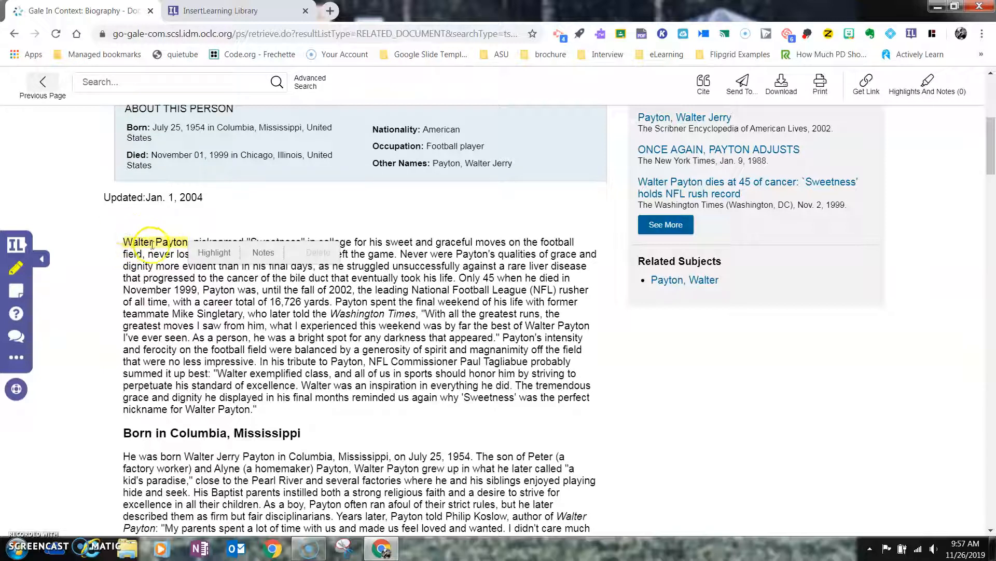
left_click(138, 263)
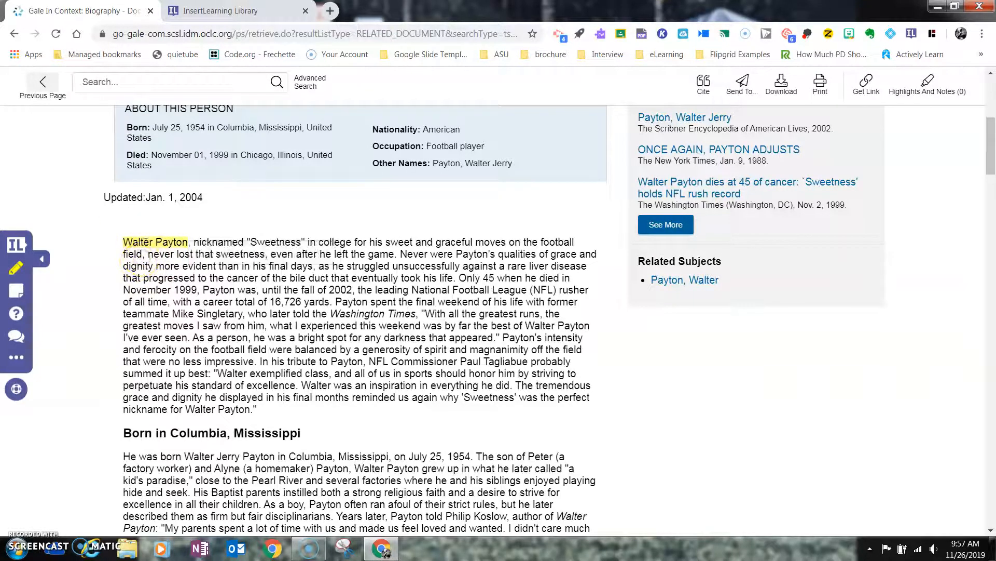
left_click(124, 239)
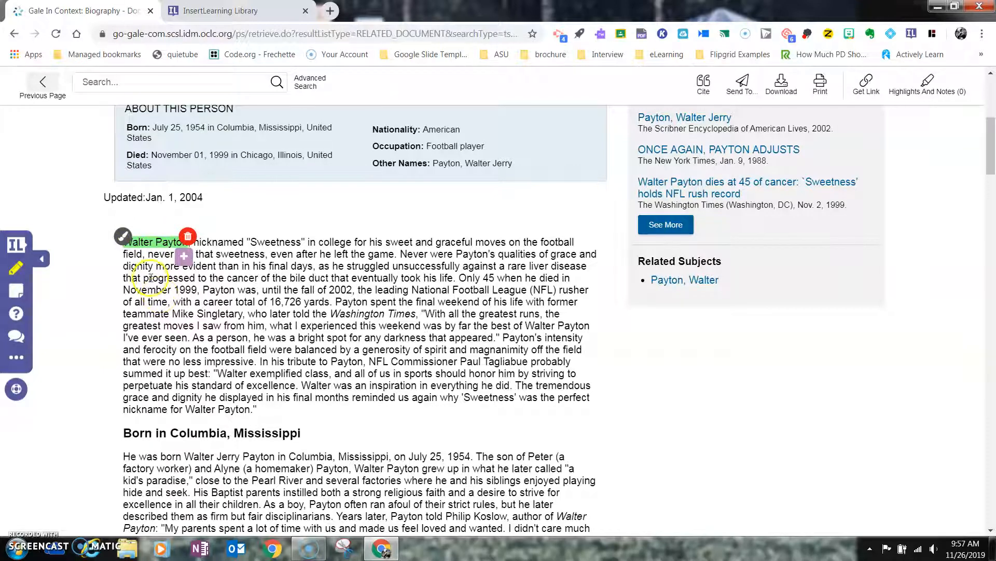
left_click(126, 237)
left_click(124, 237)
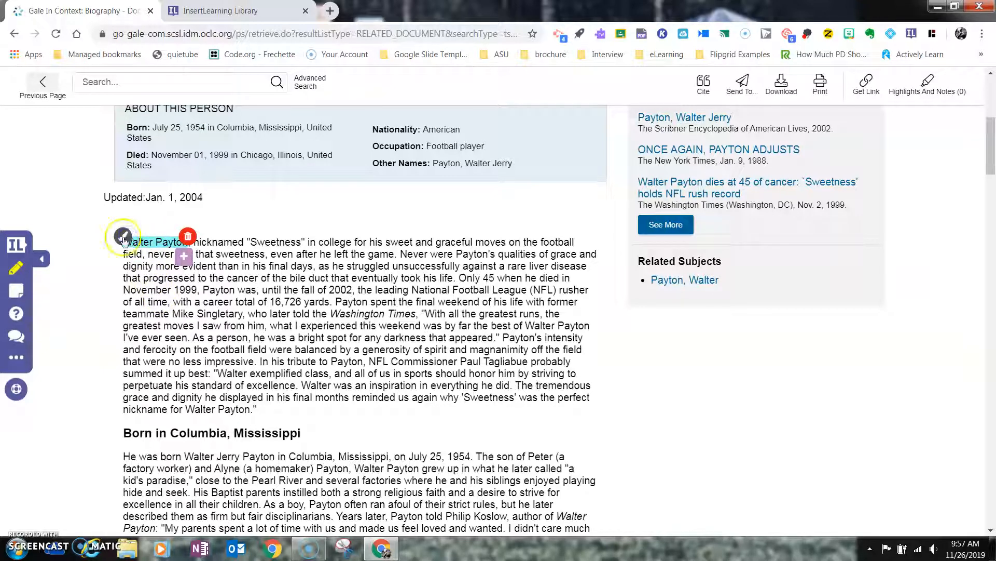
left_click(123, 238)
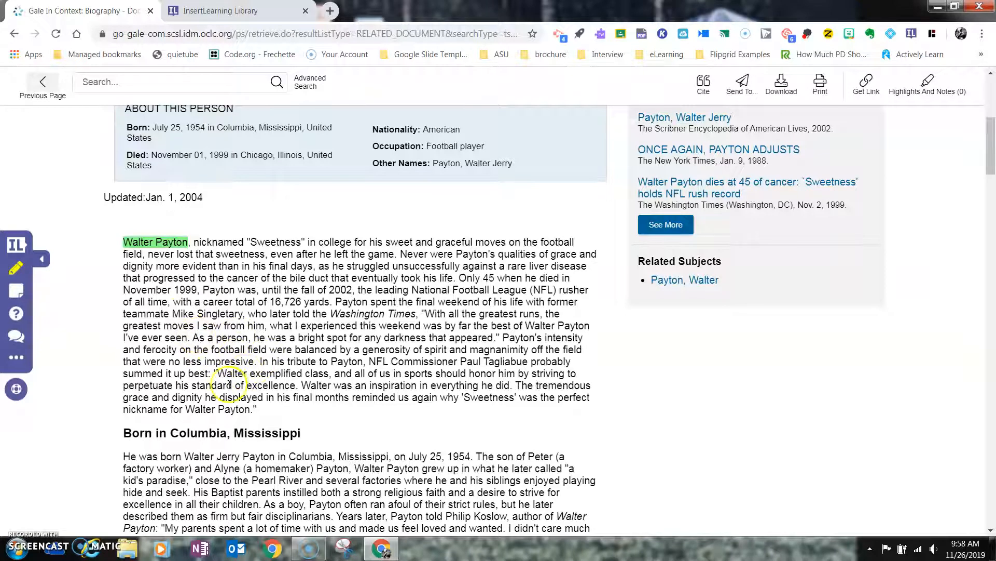
left_click_drag(217, 374, 301, 385)
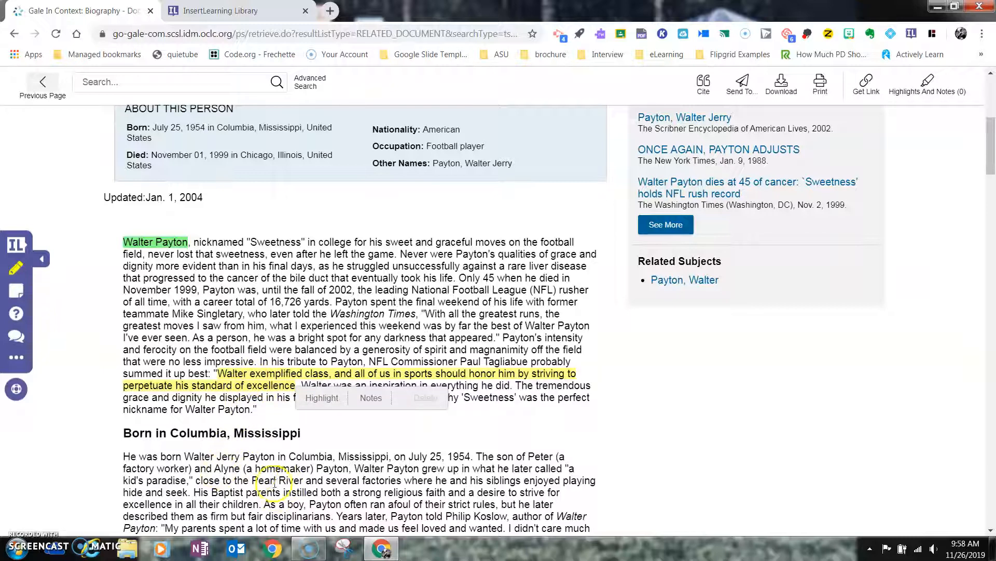
Highlight the word "homemaker" in blue in the "Born in Columbia, Mississippi" section
left_click_drag(256, 468, 311, 466)
left_click(256, 464)
left_click(256, 463)
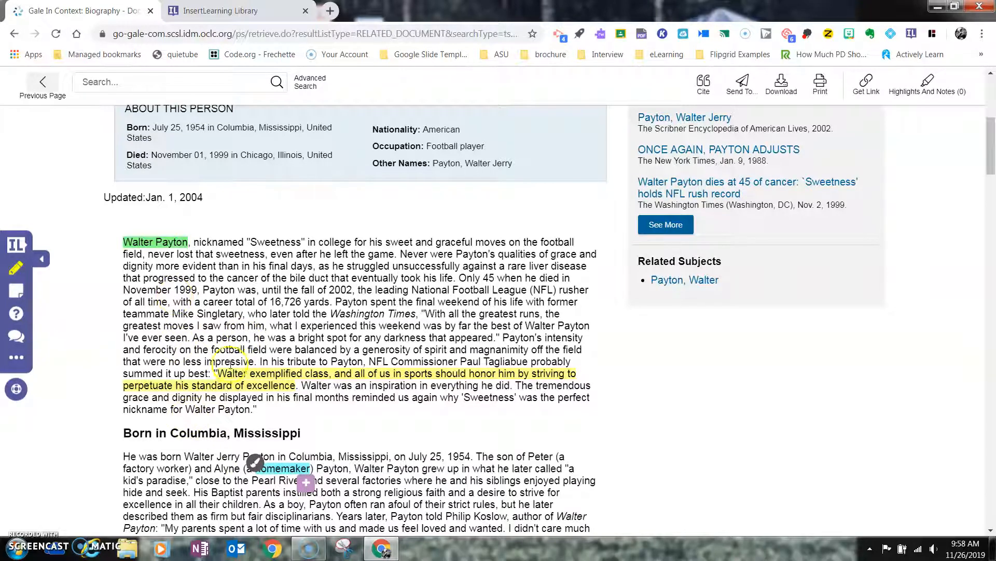
Delete the highlight on "homemaker"
left_click(241, 375)
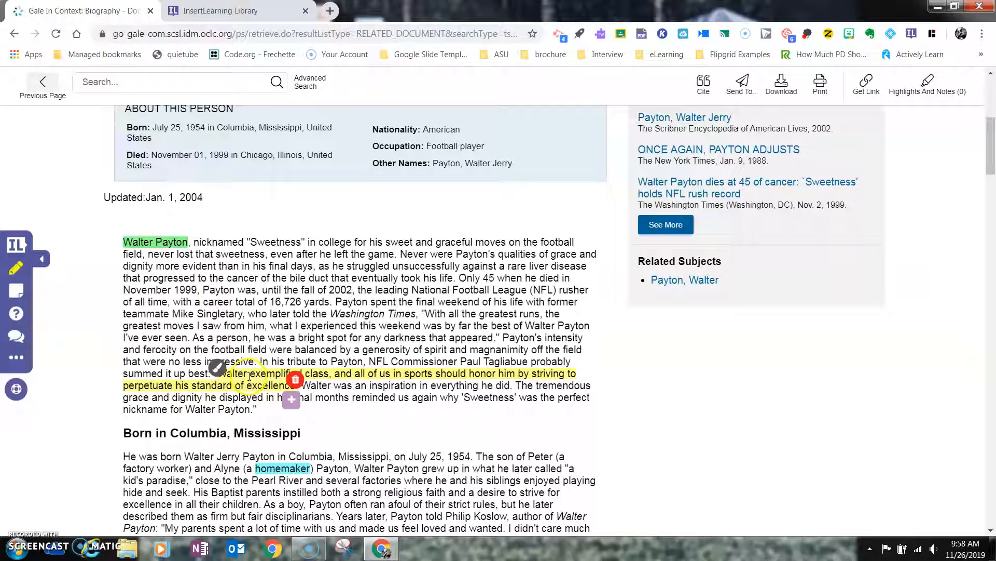
left_click(278, 468)
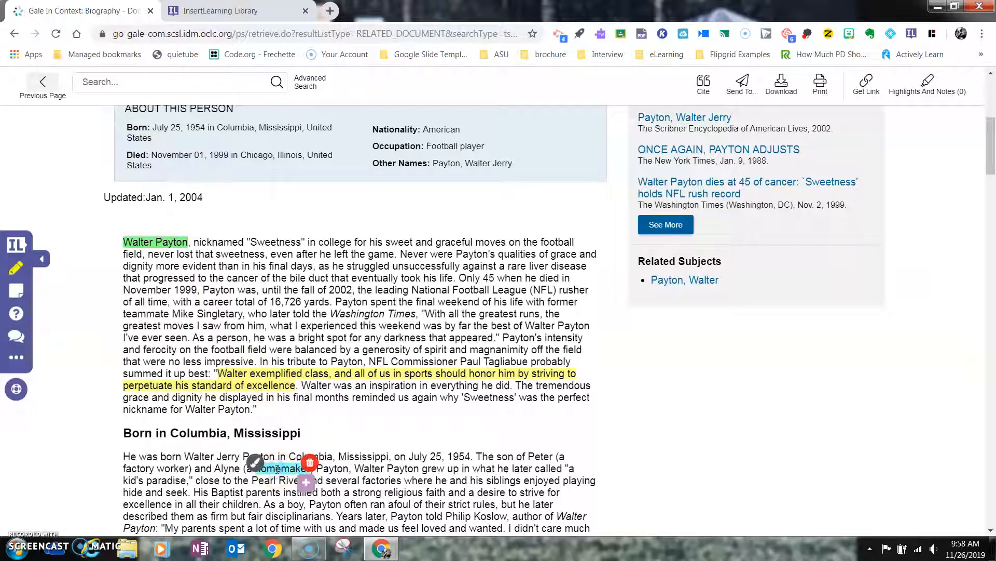
left_click(310, 464)
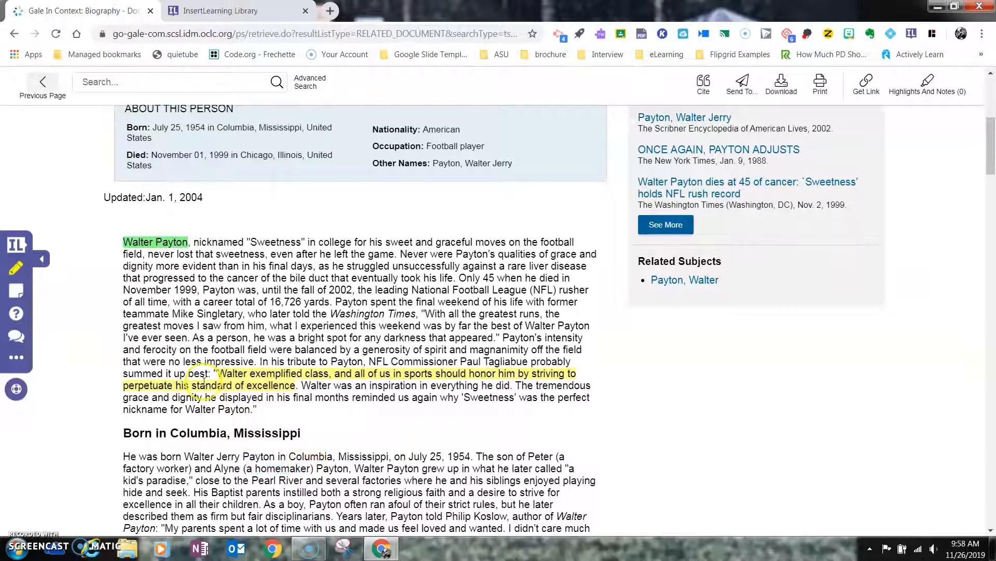
left_click_drag(202, 374, 199, 375)
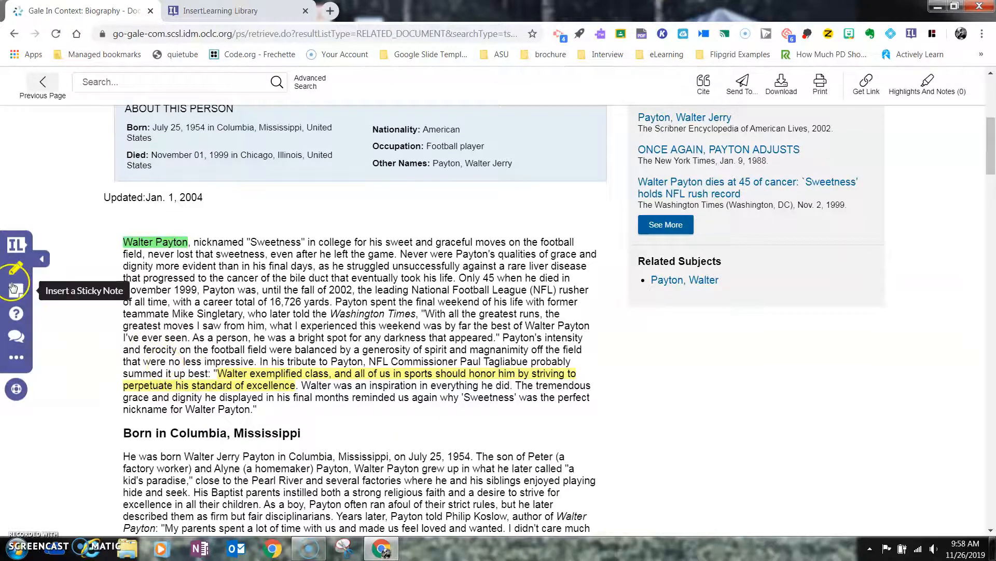
Insert a sticky note after the first "Joins Track Team as Long Jumper" paragraph reading "Remember to reread if you are confused."
scroll(111, 337, "down", 5)
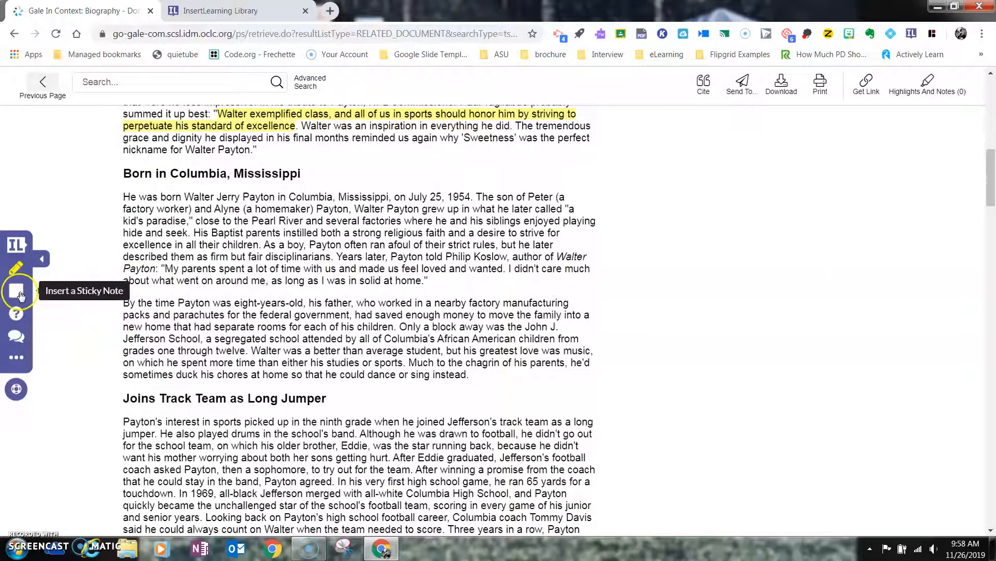
scroll(57, 309, "down", 1)
left_click(16, 290)
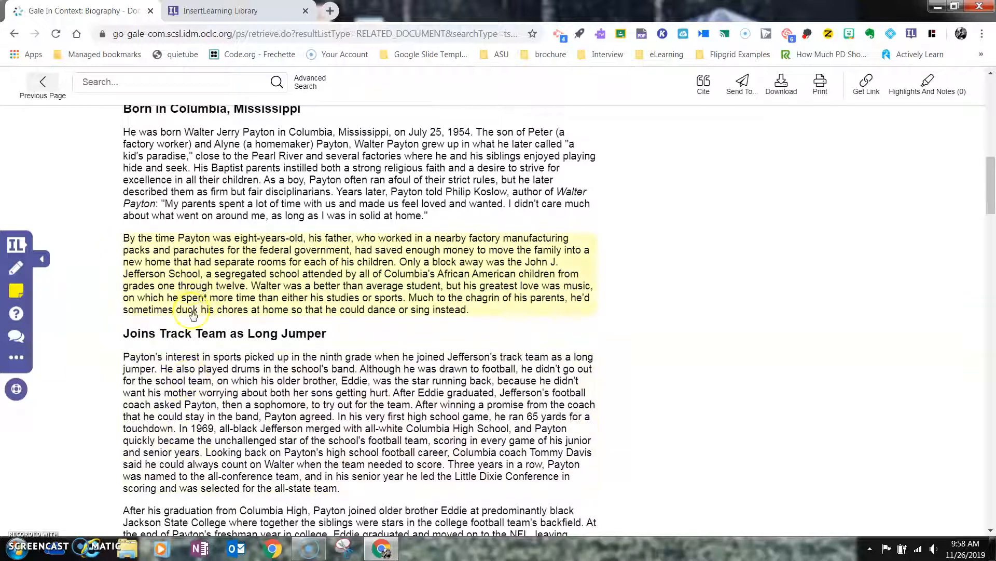
scroll(193, 394, "down", 3)
scroll(193, 407, "down", 1)
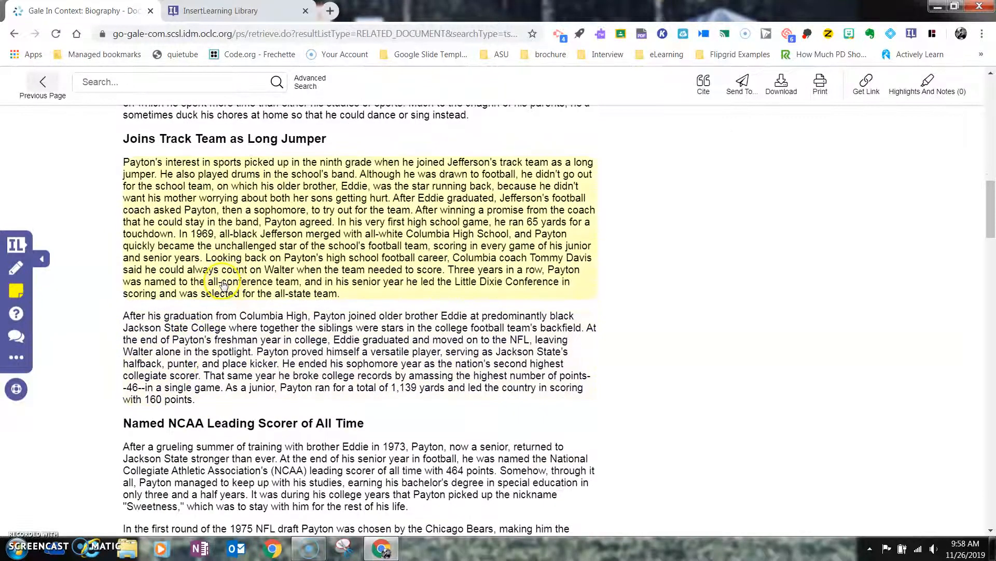
left_click(224, 282)
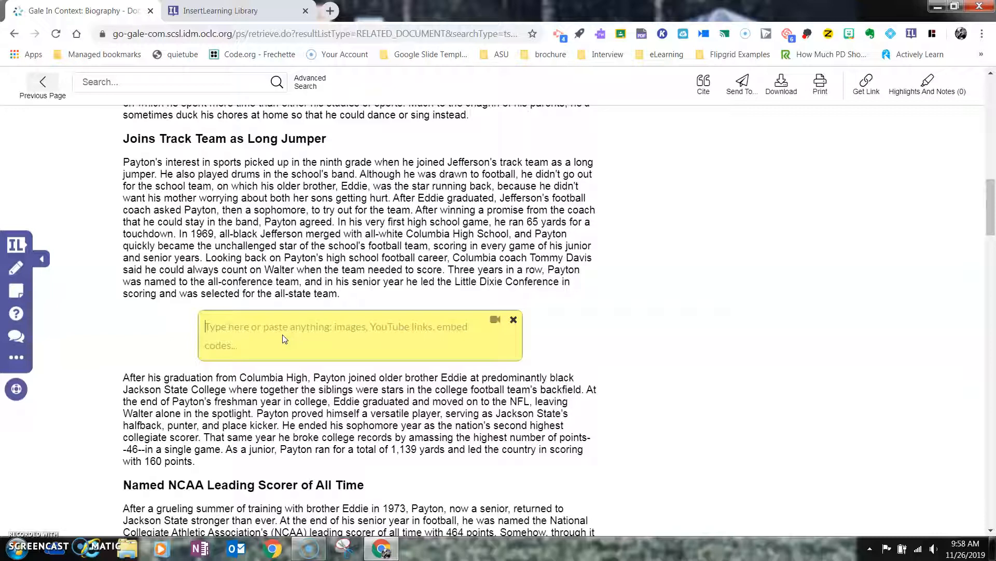
type("Rem")
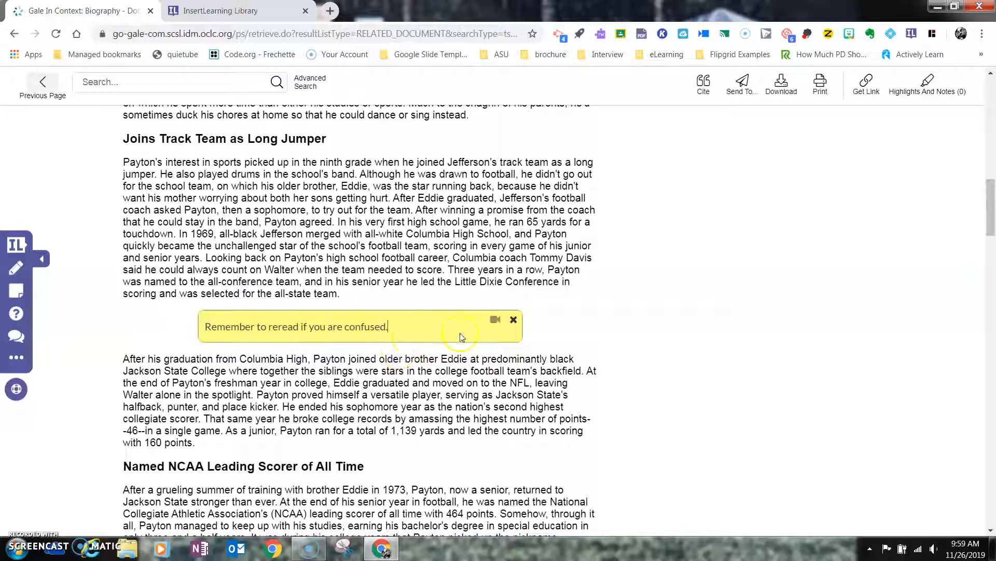
Record a short webcam video and insert it into the sticky note
left_click(494, 323)
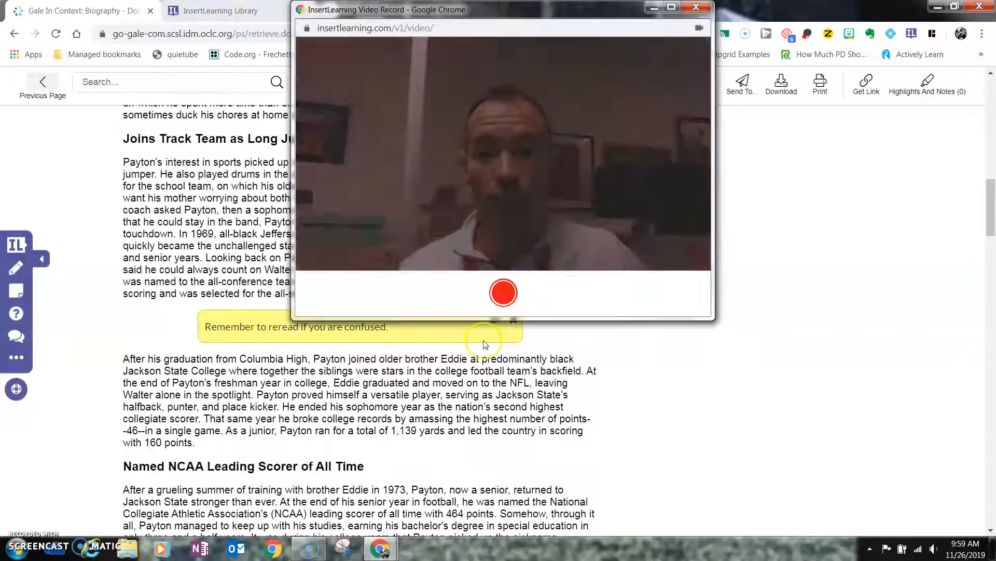
left_click(503, 295)
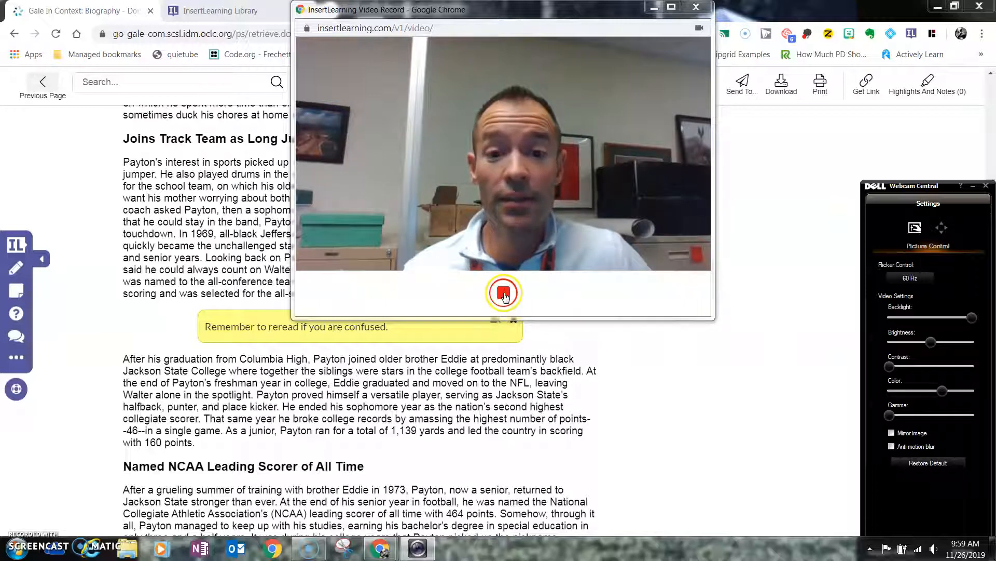
left_click(503, 294)
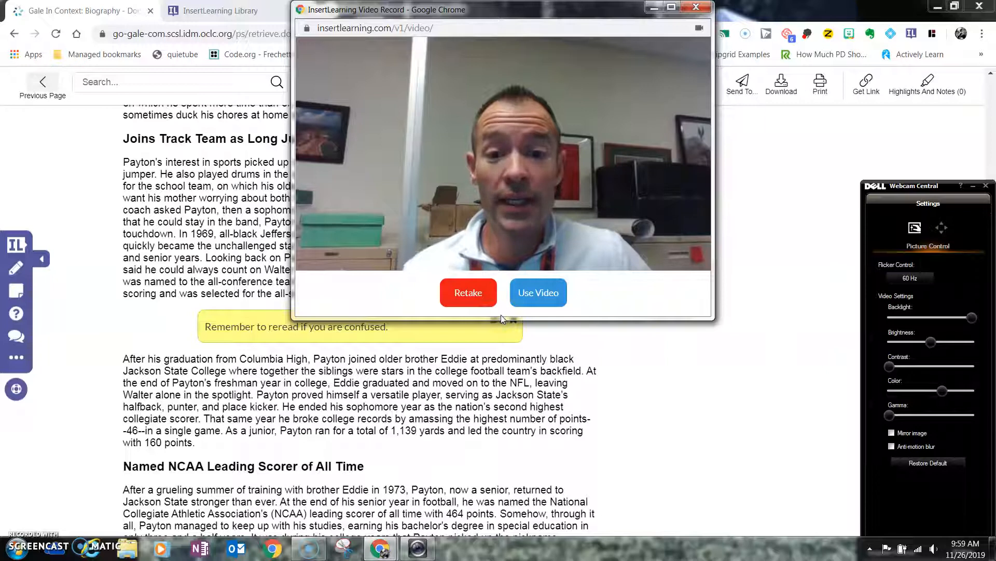
left_click(546, 307)
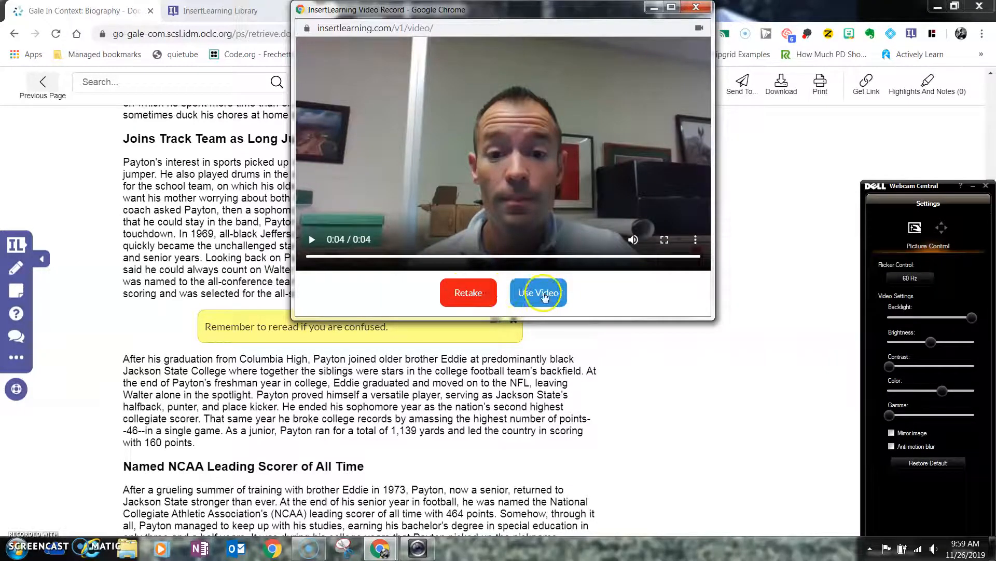
left_click(544, 296)
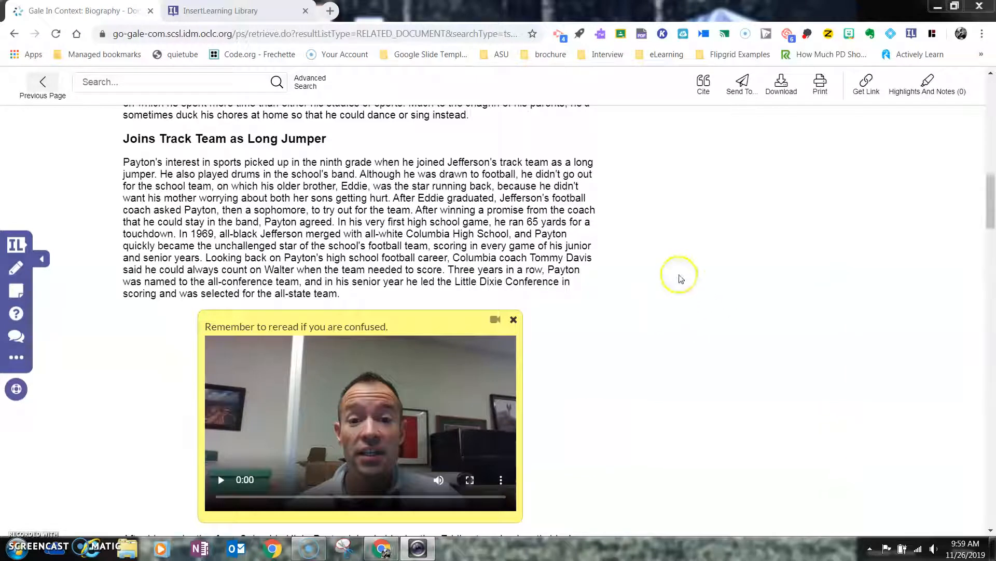
left_click_drag(990, 206, 993, 247)
scroll(332, 172, "up", 2)
scroll(329, 158, "up", 1)
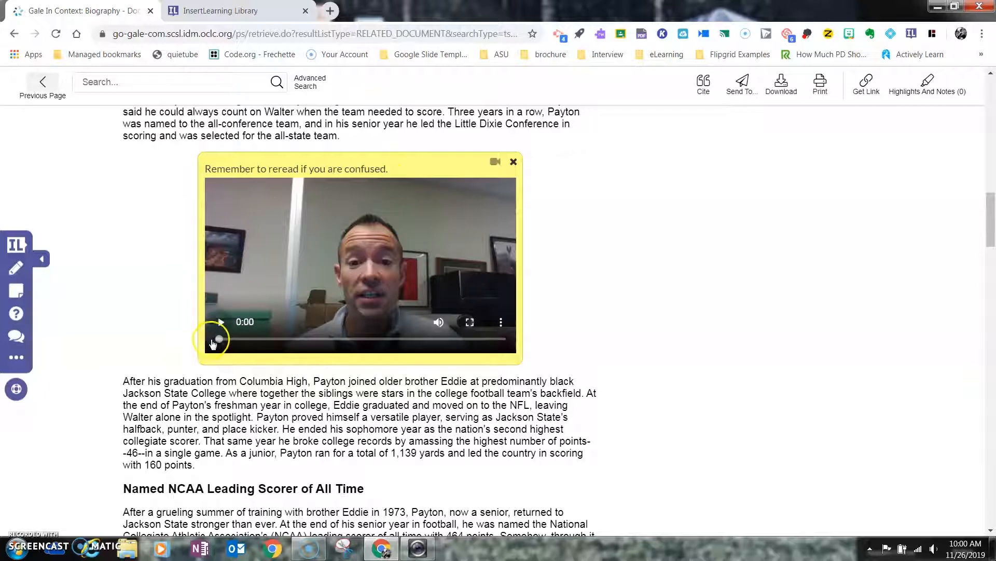
scroll(208, 346, "down", 1)
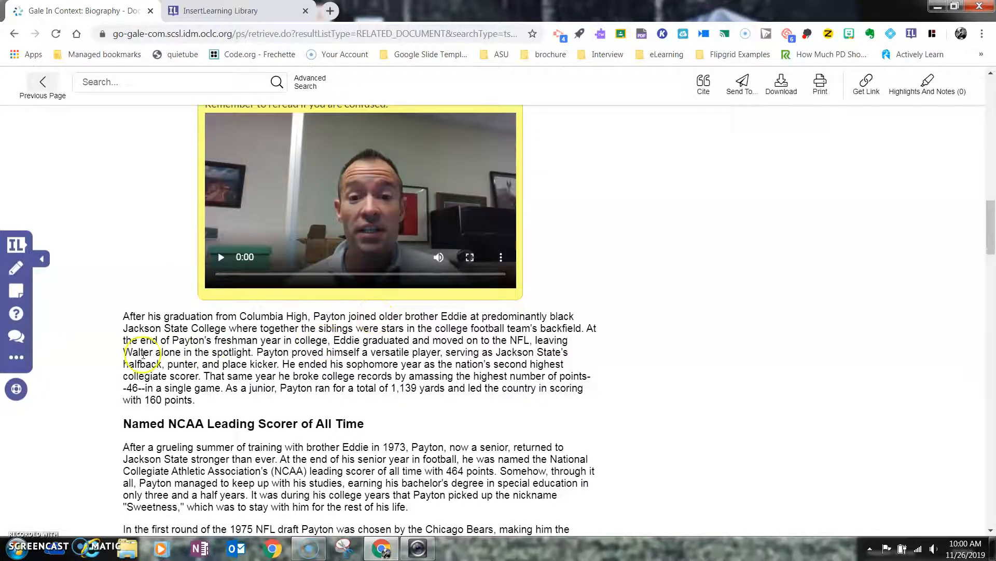
scroll(177, 367, "down", 1)
scroll(177, 368, "down", 2)
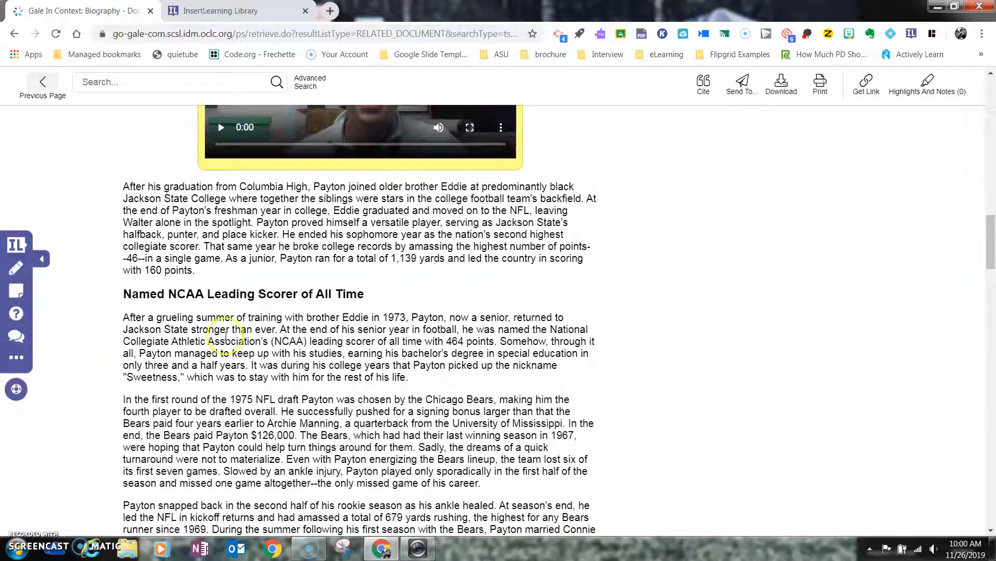
Insert a question after the 1975 NFL draft paragraph reading "How much was Walter's first paycheck?"
scroll(238, 337, "down", 1)
left_click(17, 321)
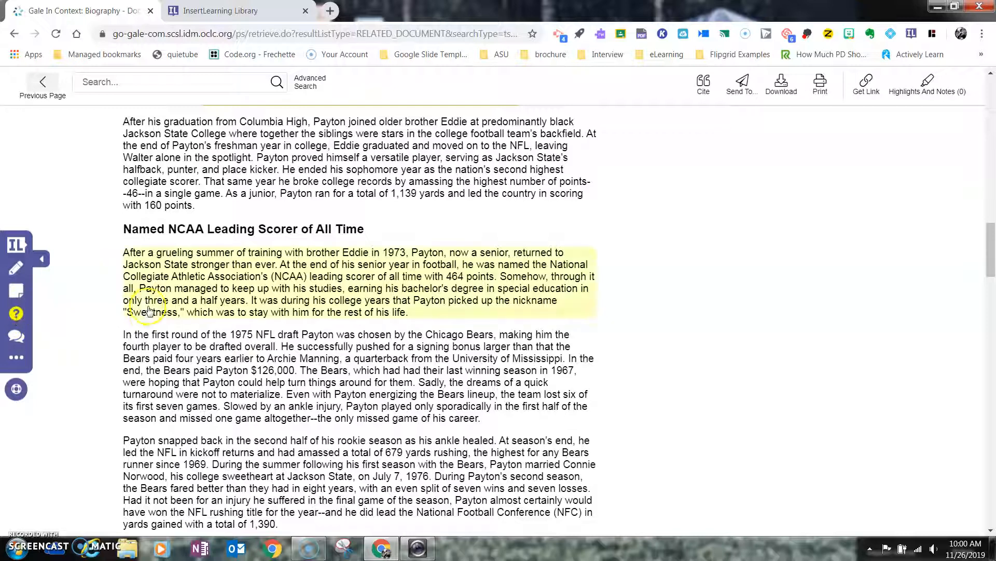
left_click(184, 368)
scroll(192, 435, "down", 1)
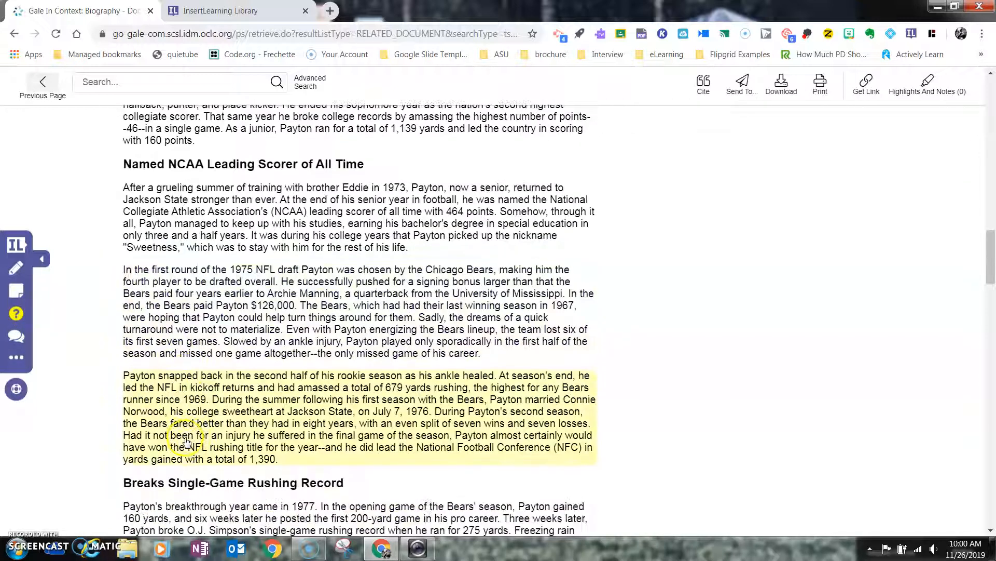
left_click(226, 332)
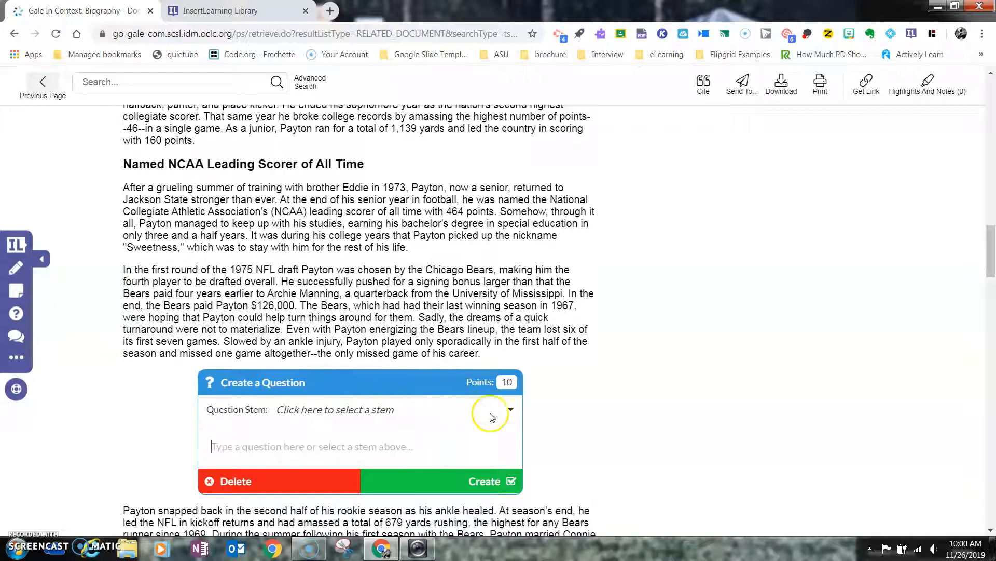
left_click(507, 411)
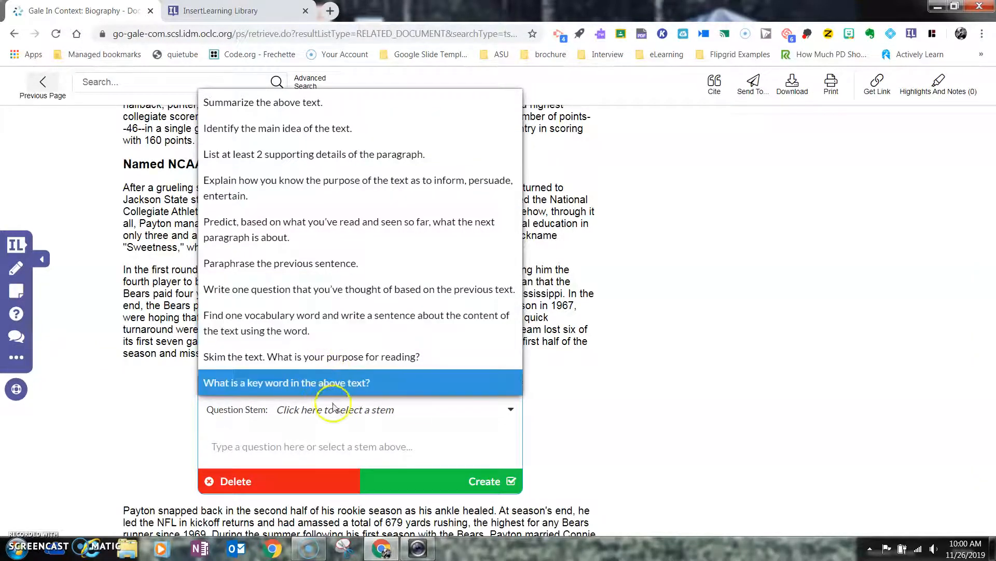
left_click(334, 443)
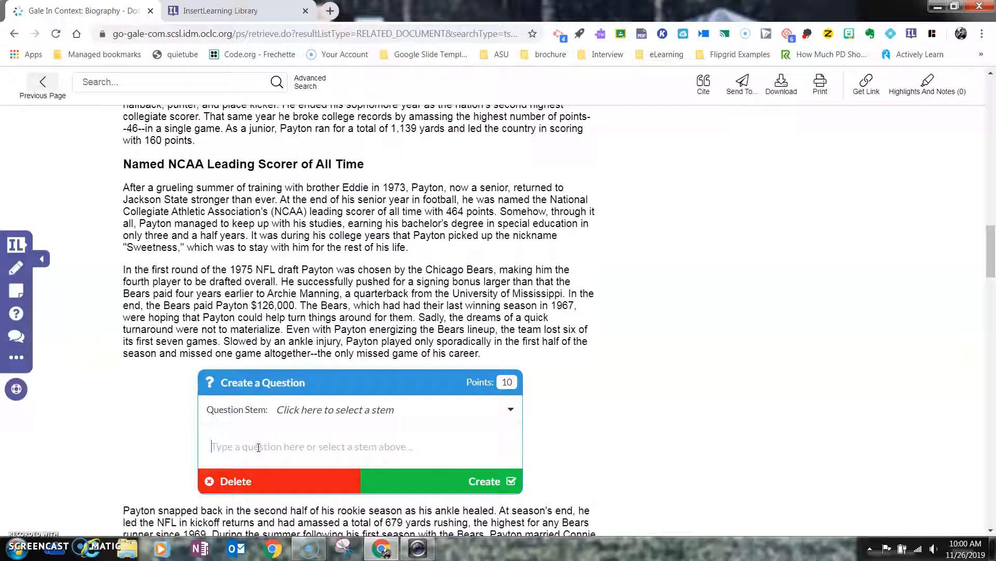
type("H")
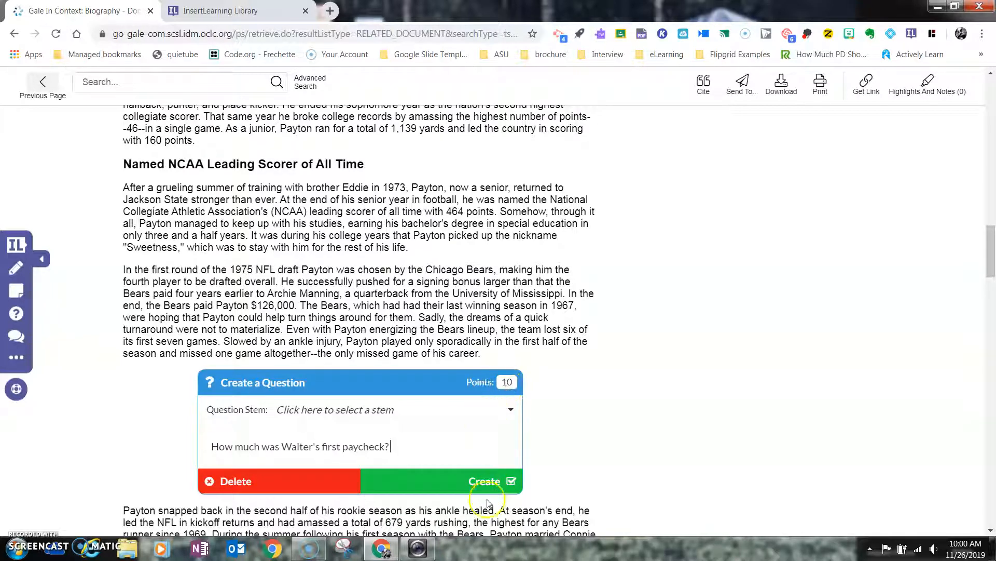
Set the paycheck question's value to 5 points and create the question
left_click(509, 383)
left_click_drag(509, 383, 499, 384)
type("5")
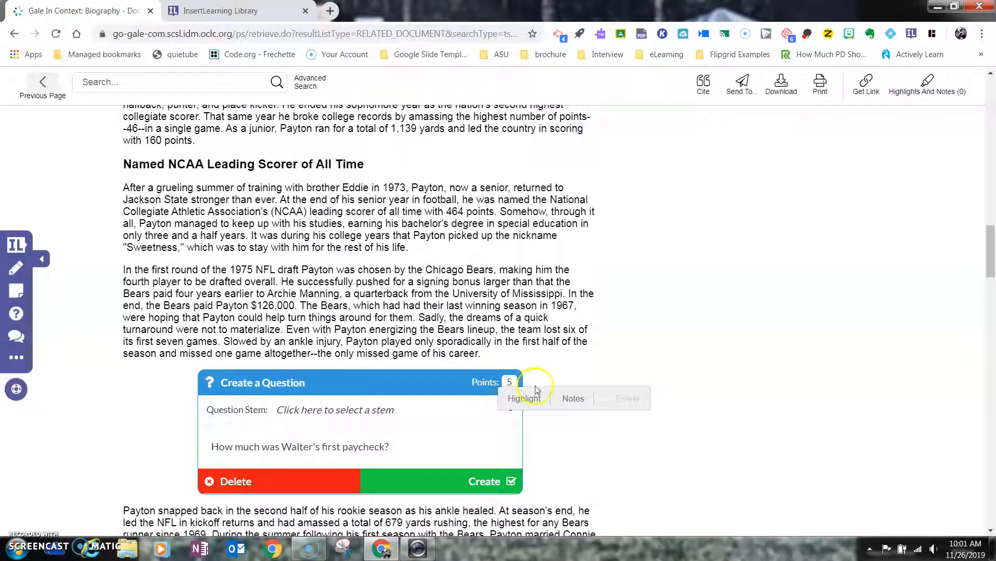
left_click(519, 390)
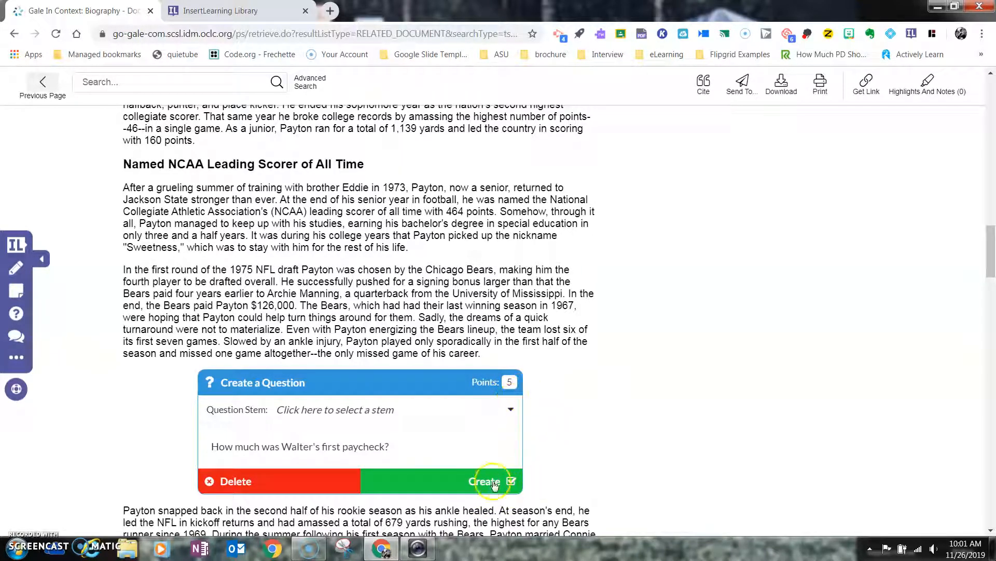
left_click(476, 487)
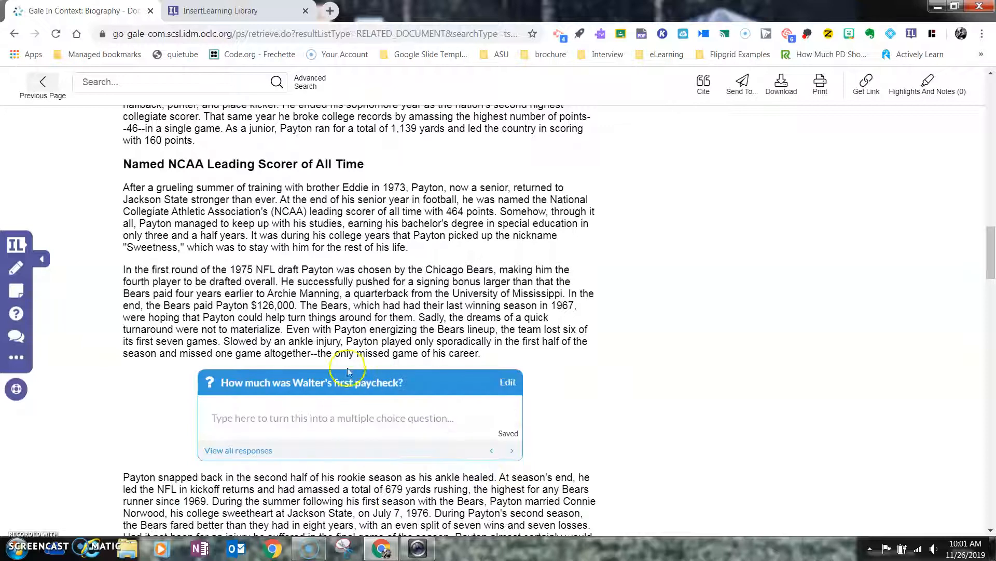
Create a discussion above the Career Statistics table asking "Was Walter Payton the greatest running back of all-time? Why or why not?"
scroll(408, 475, "down", 3)
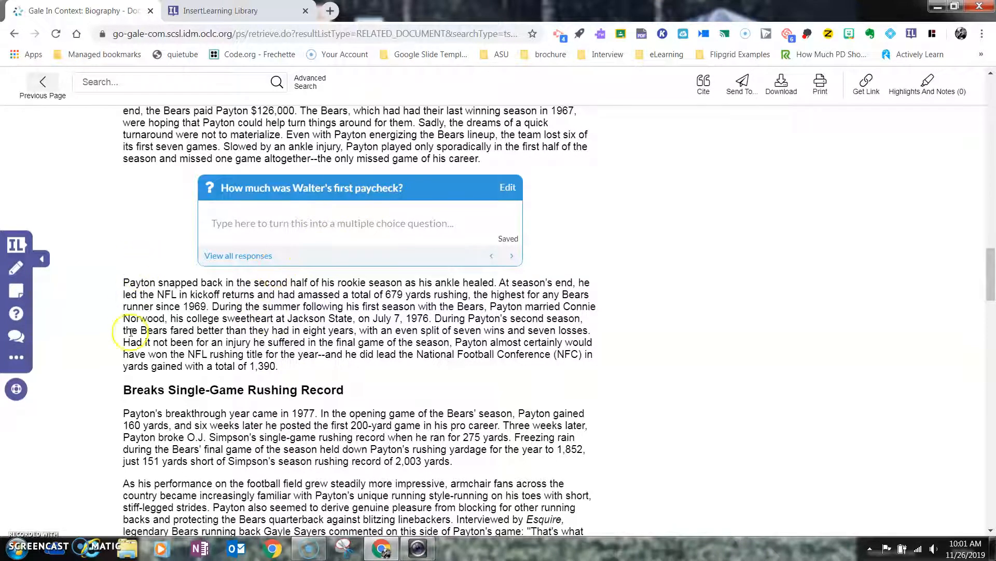
scroll(161, 340, "down", 8)
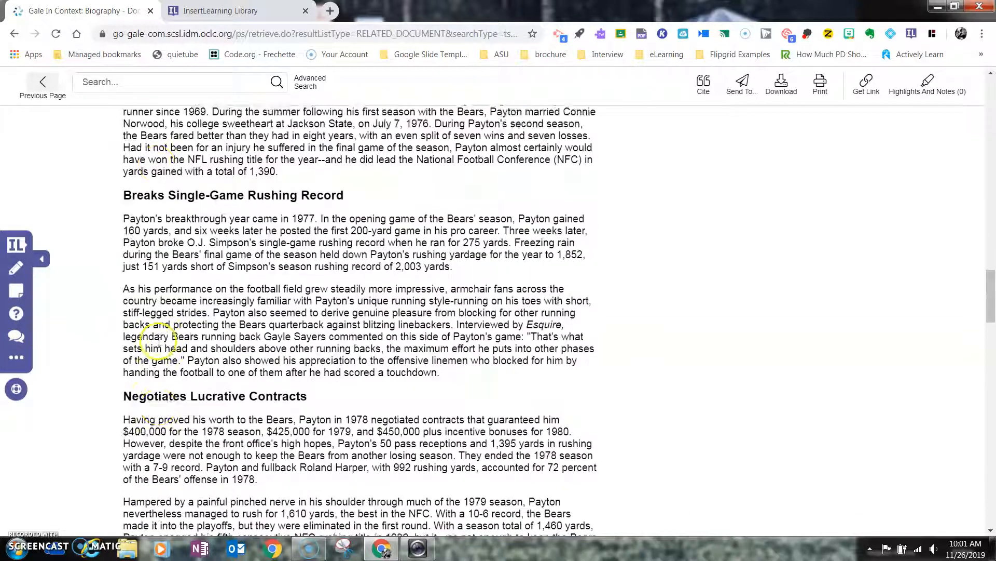
scroll(161, 340, "down", 9)
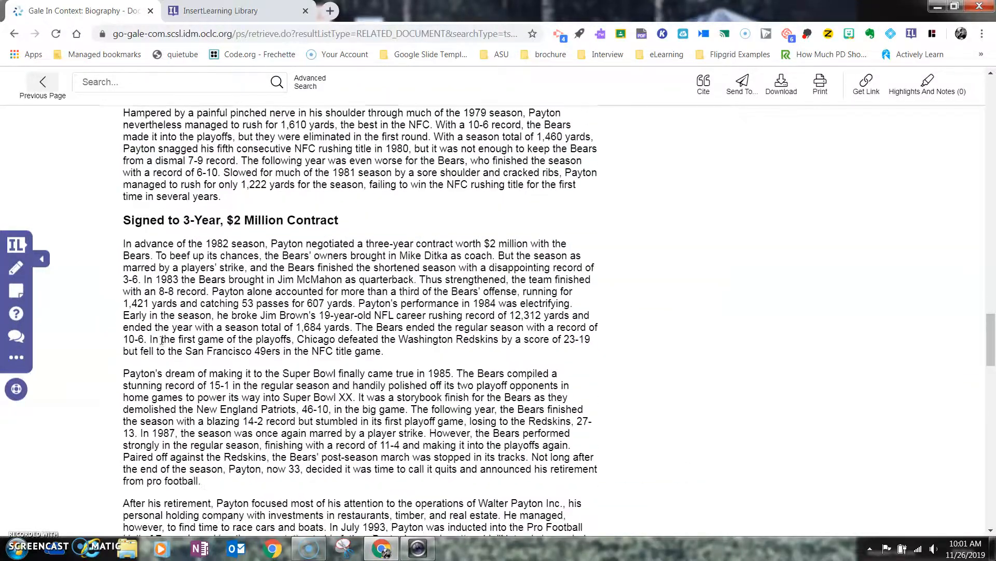
scroll(160, 341, "down", 3)
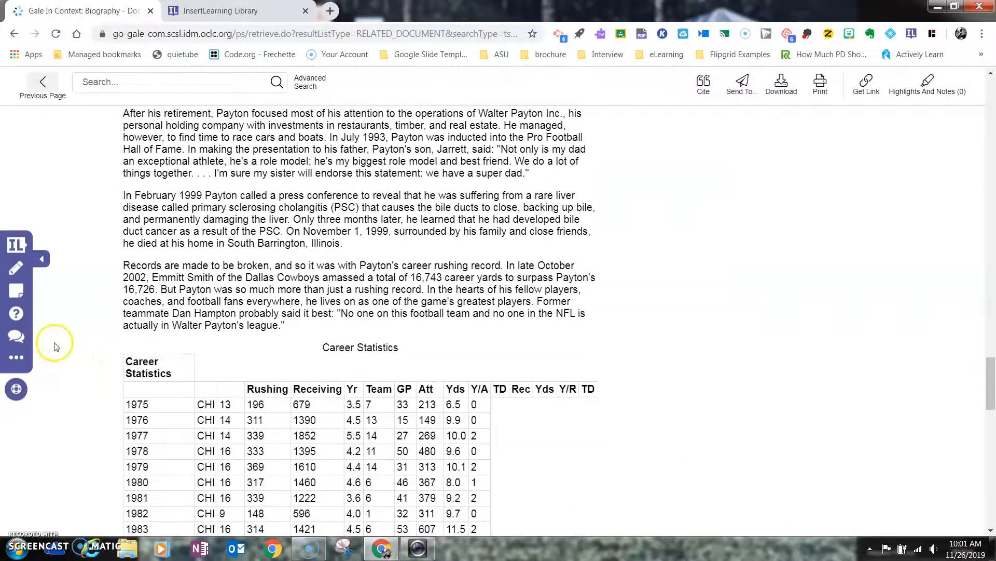
left_click(16, 338)
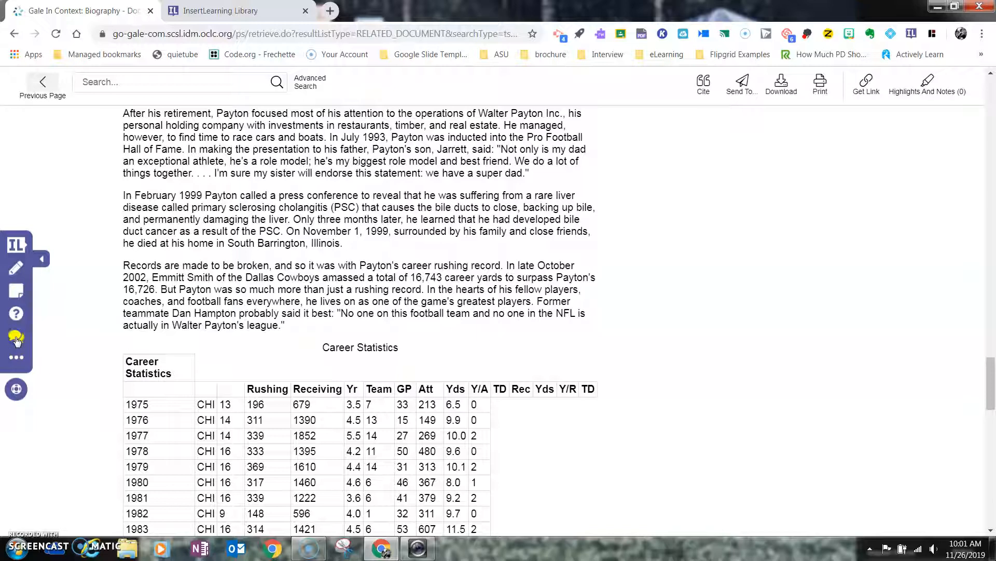
left_click(245, 318)
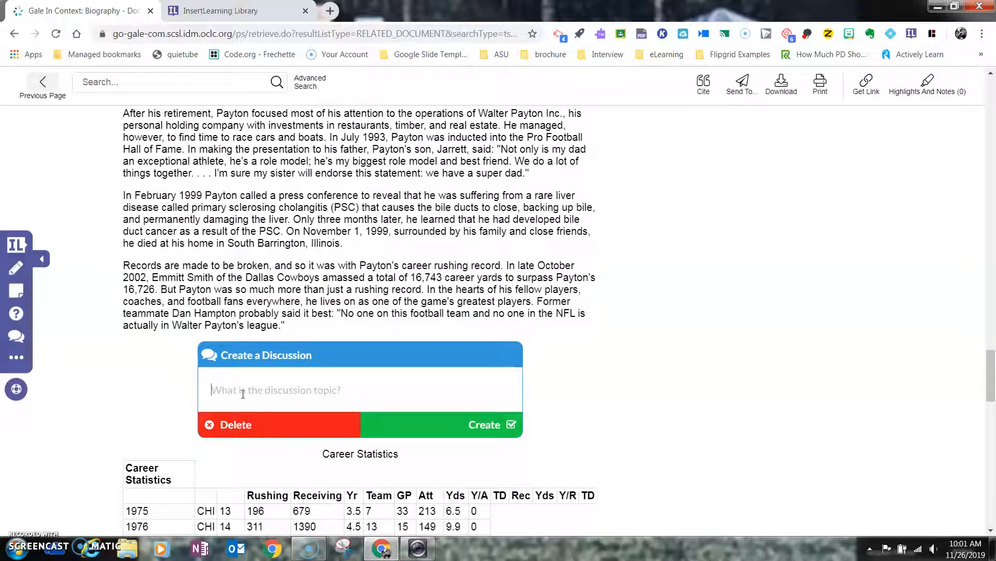
type("Why or")
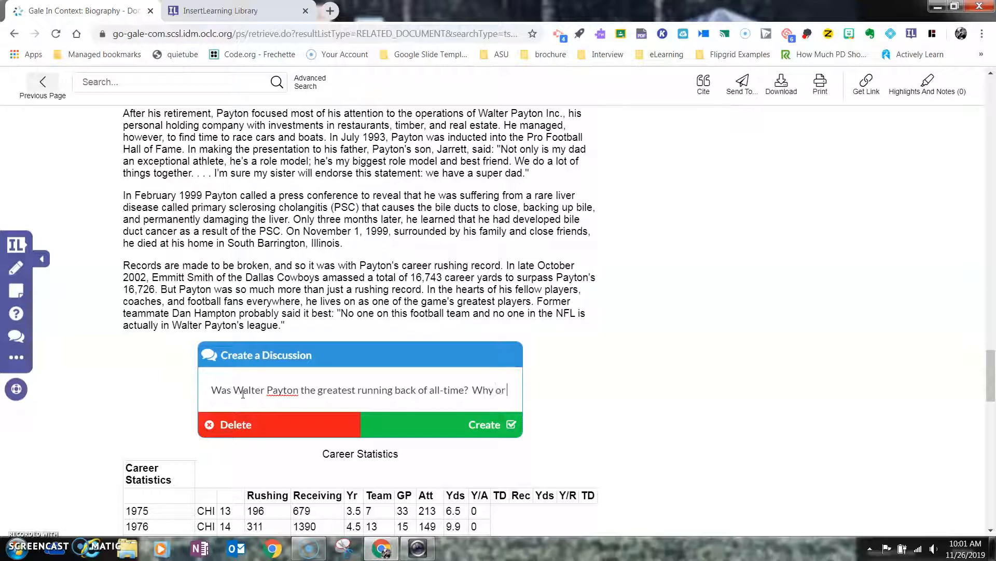
type("wh")
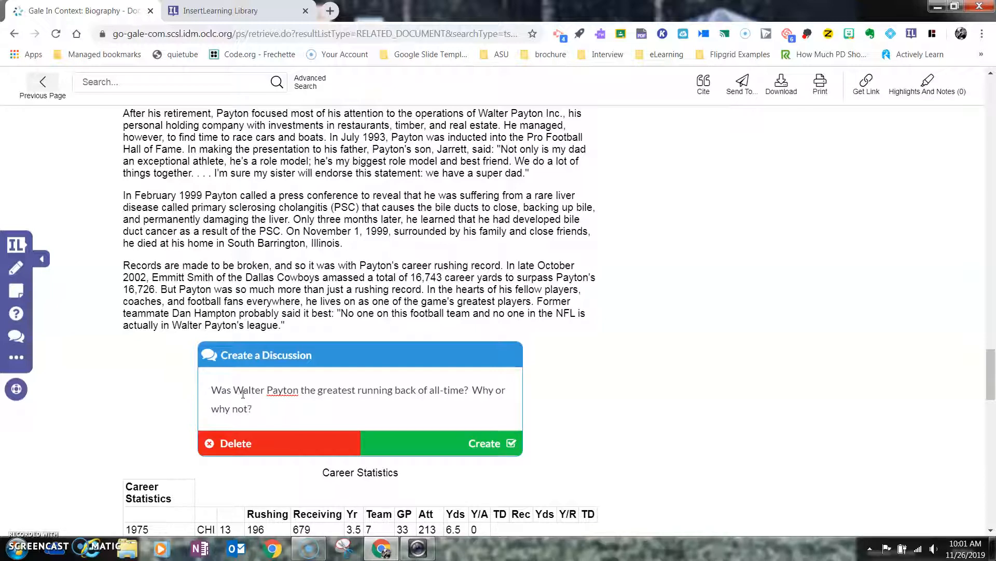
left_click(470, 442)
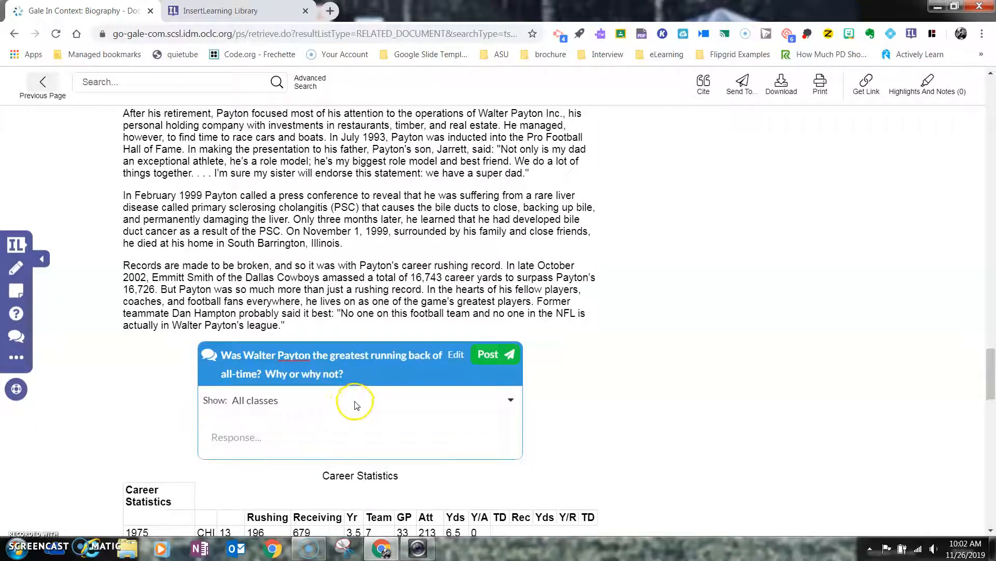
Check which classes the discussion's responses can be shown for
left_click(511, 401)
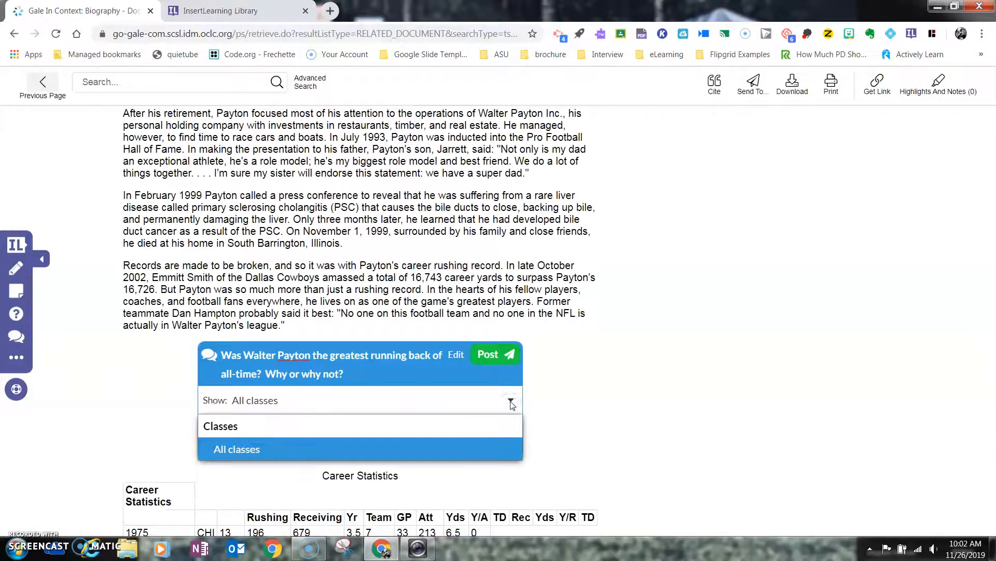
left_click(511, 402)
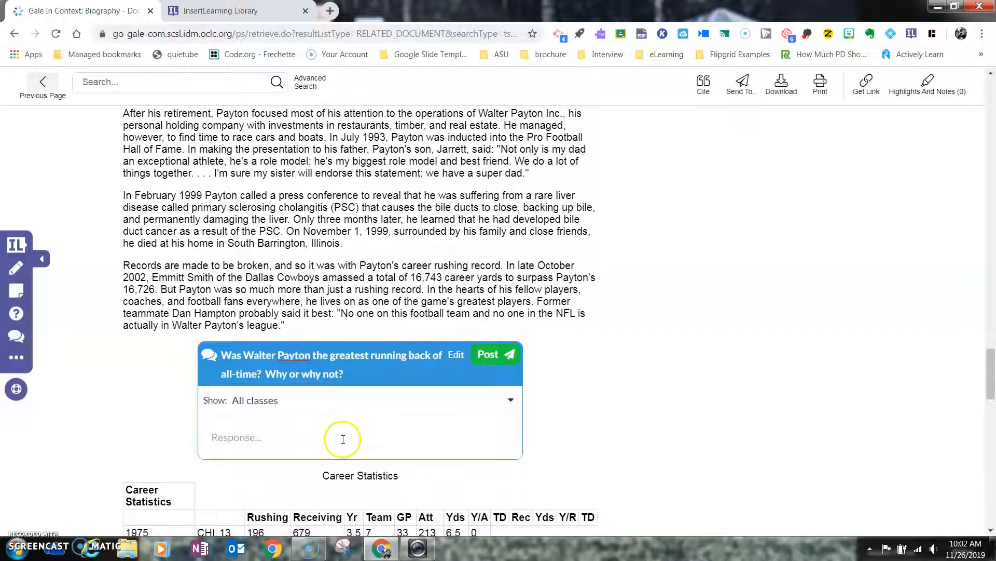
scroll(338, 441, "down", 1)
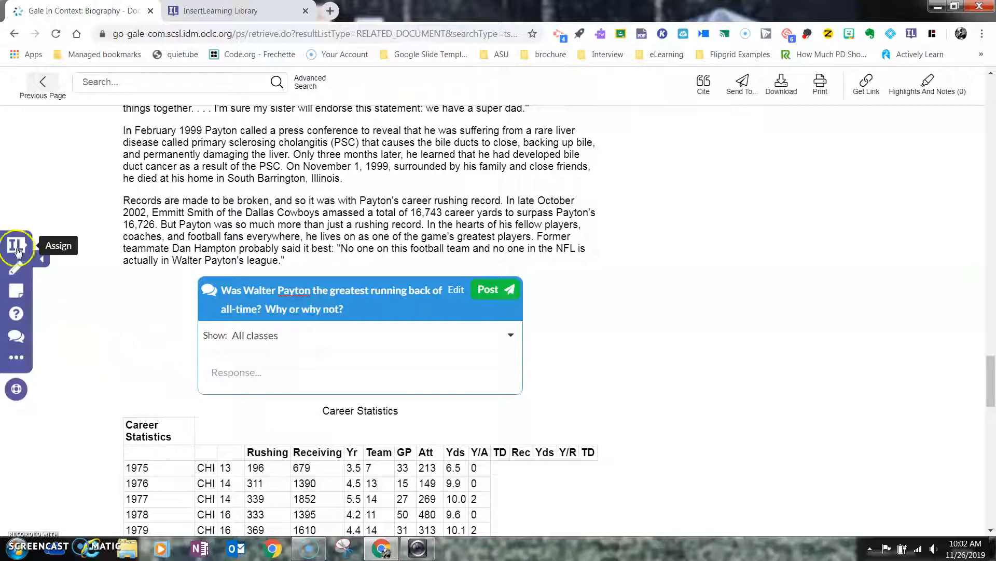
Browse the article collections in InsertLearning's Help and Support, and close the help window
left_click(21, 363)
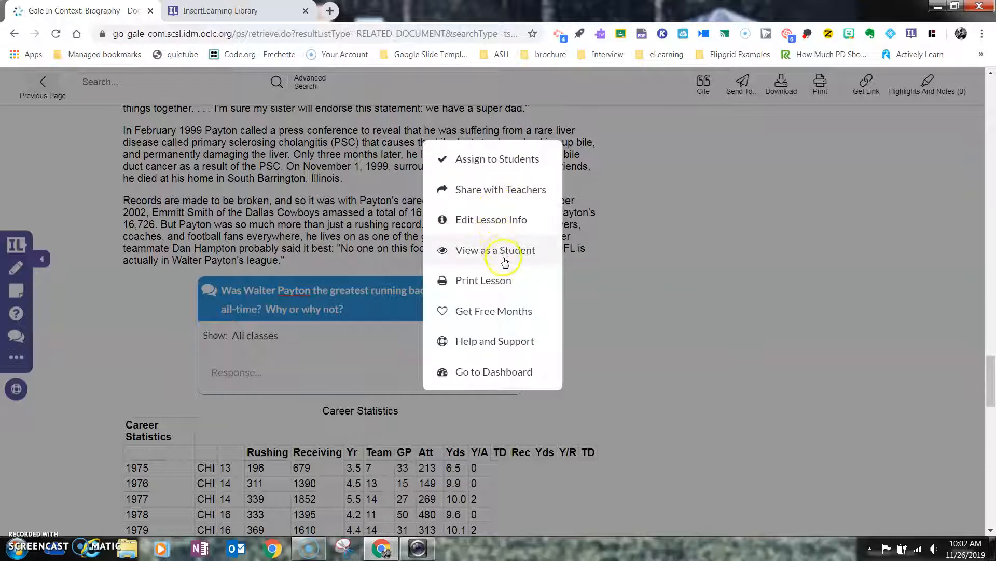
left_click(510, 345)
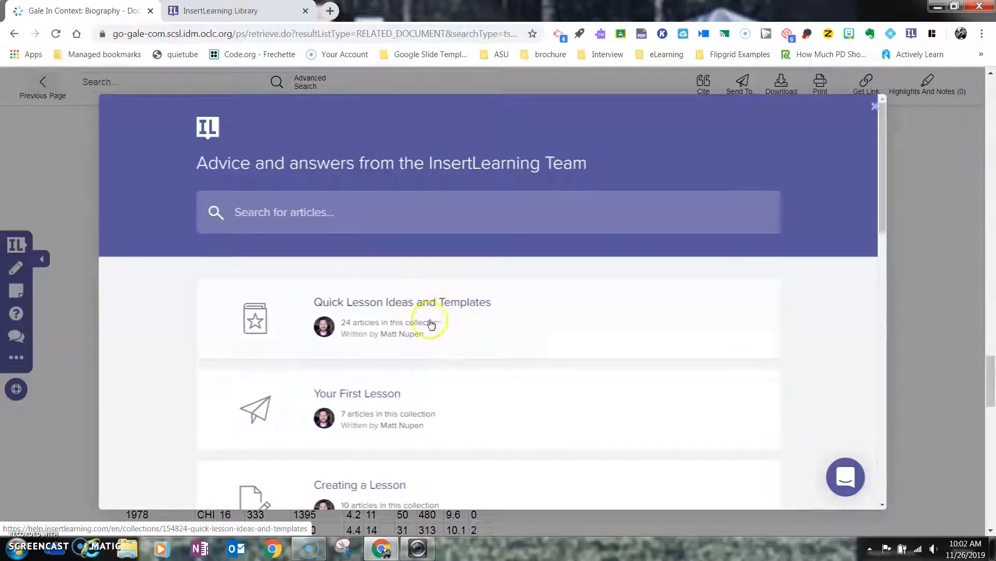
scroll(456, 381, "down", 1)
scroll(451, 371, "down", 2)
scroll(425, 314, "down", 2)
scroll(430, 315, "down", 5)
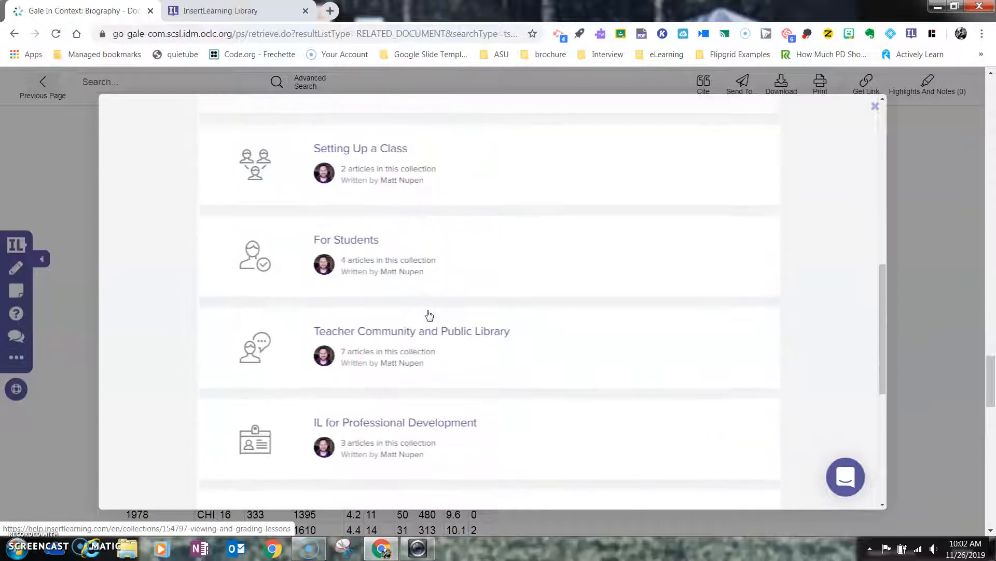
scroll(429, 315, "down", 2)
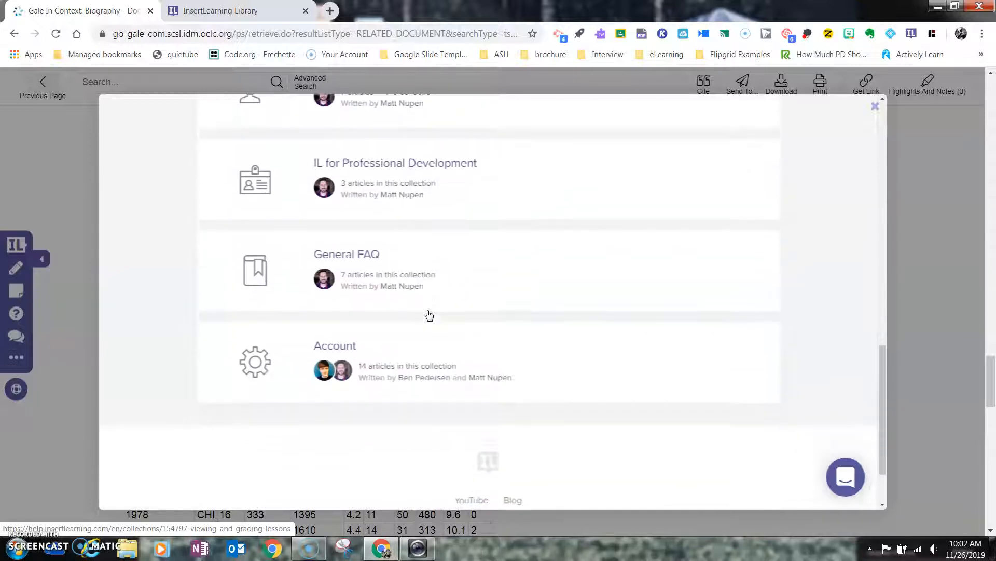
left_click(875, 106)
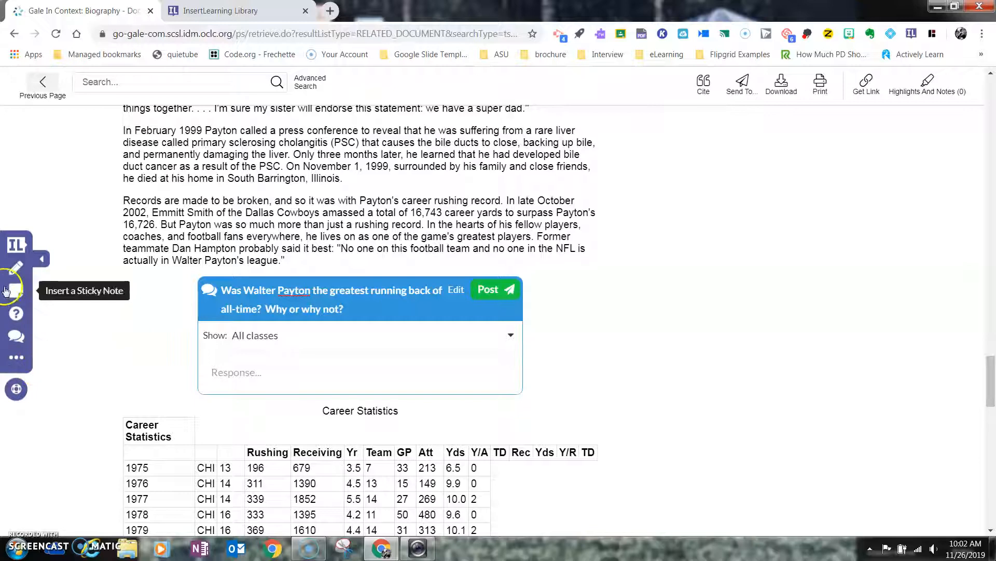
Assign the lesson to the class "eLearning Class (Bear Fans)"
left_click(16, 246)
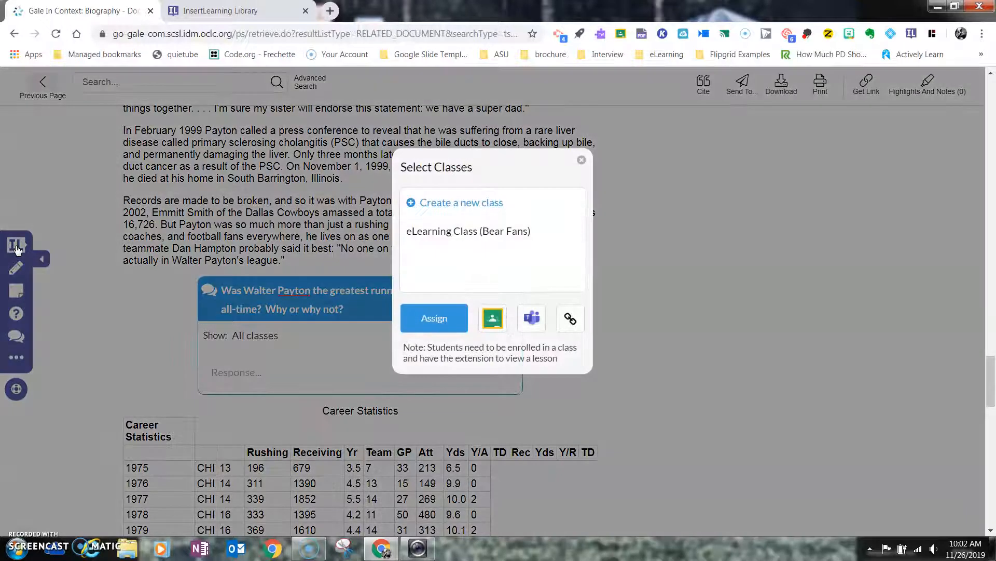
left_click(462, 232)
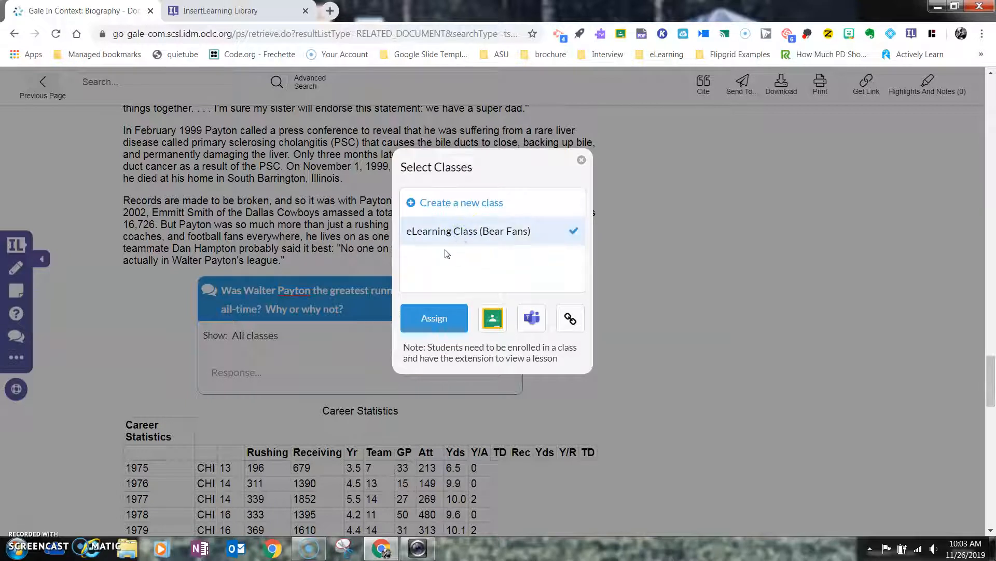
left_click(440, 327)
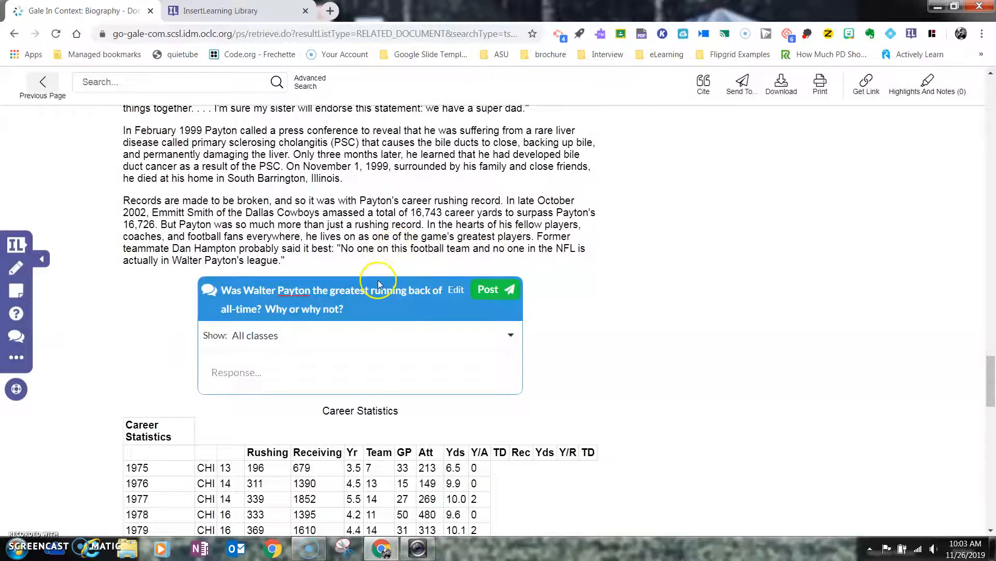
View the lesson as a student and review the inserted highlights and the sticky note with its video
scroll(373, 270, "up", 5)
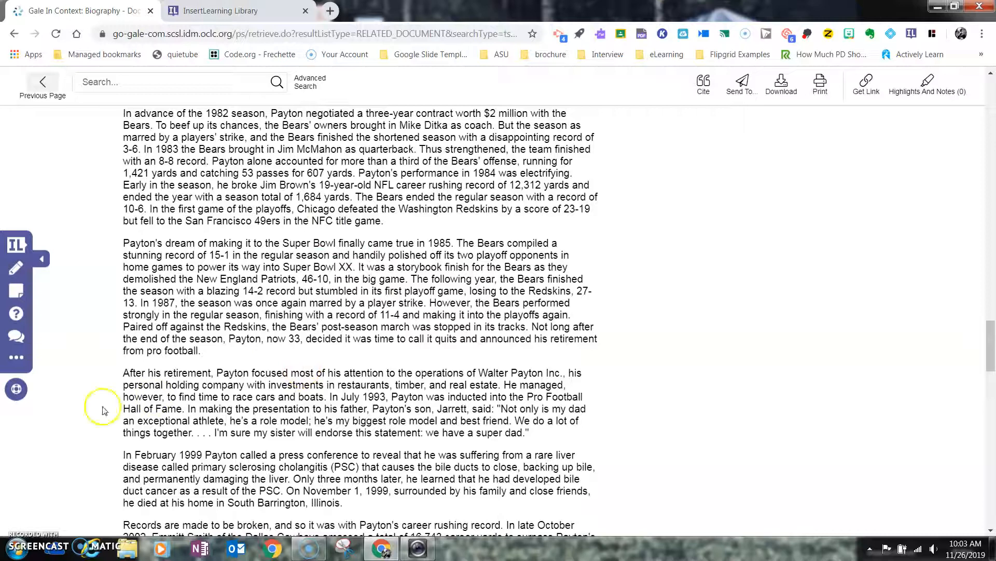
left_click(17, 360)
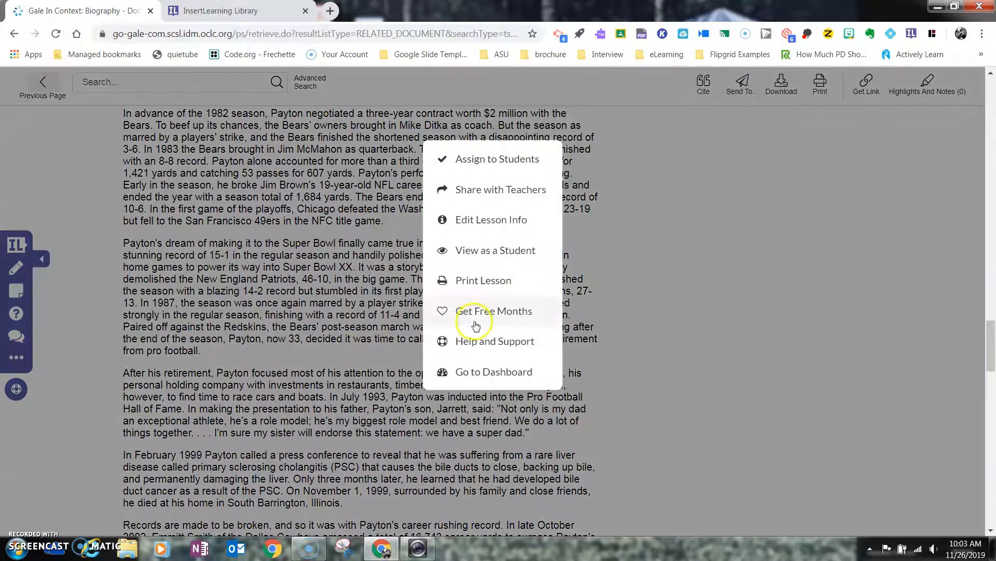
left_click(484, 251)
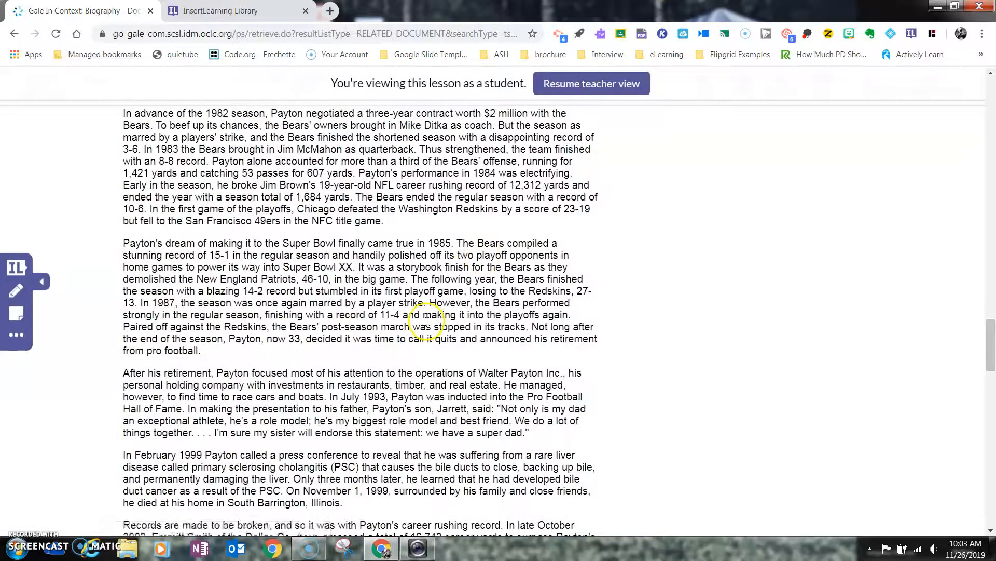
scroll(433, 311, "up", 15)
scroll(427, 328, "up", 15)
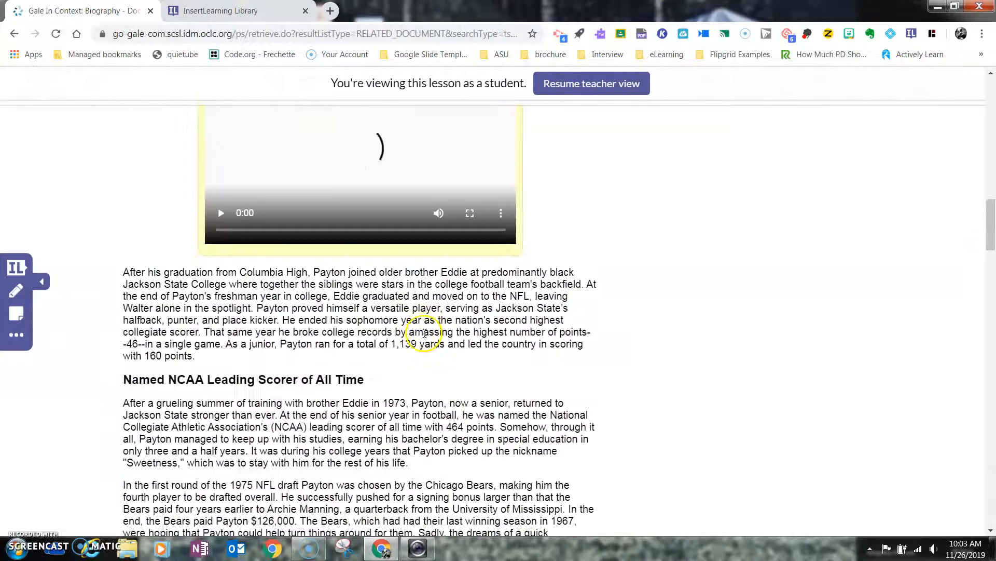
scroll(423, 339, "down", 10)
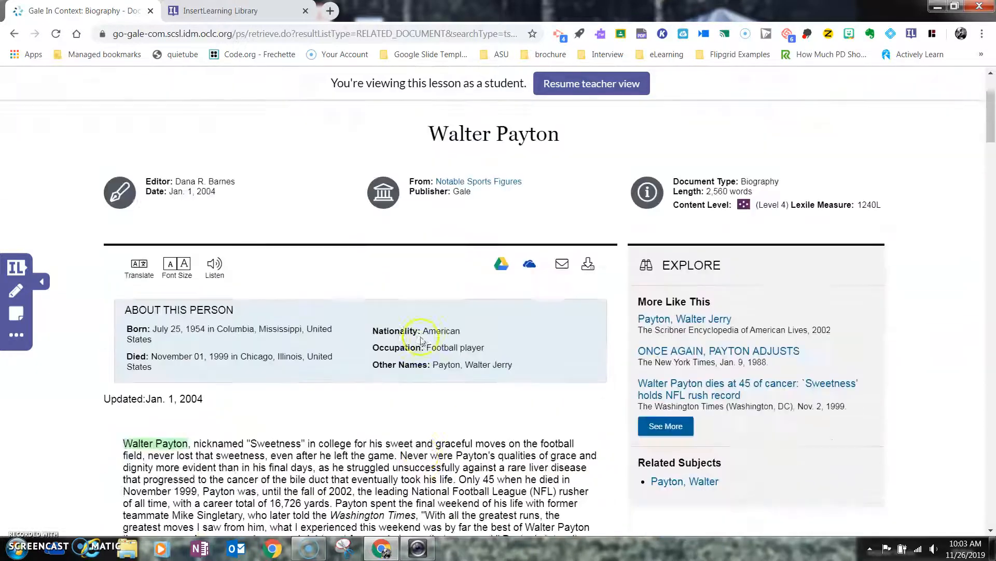
scroll(264, 342, "down", 6)
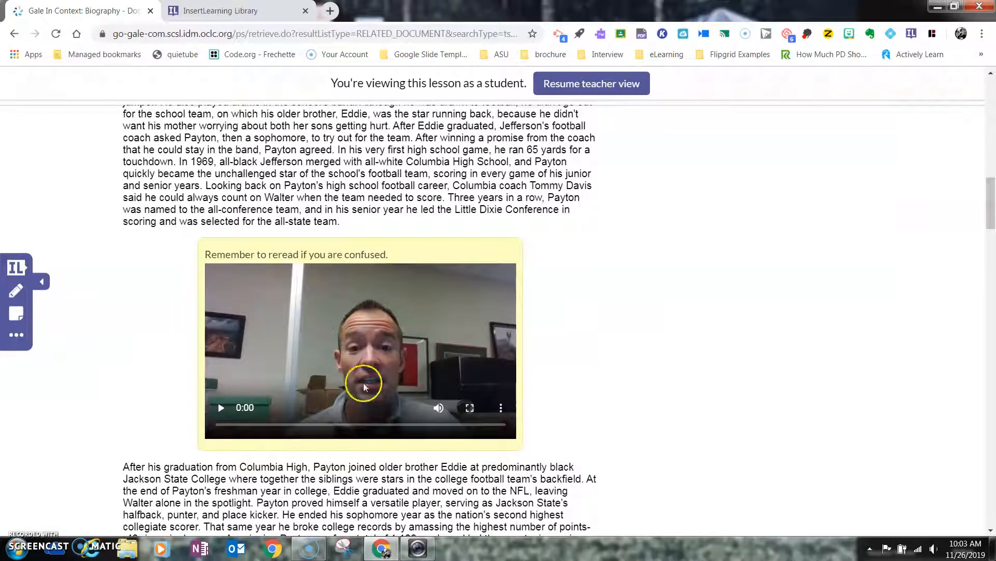
Review the inserted question and discussion in the student view of the lesson, and return to the teacher view
scroll(252, 440, "down", 4)
scroll(252, 440, "down", 3)
scroll(286, 437, "down", 1)
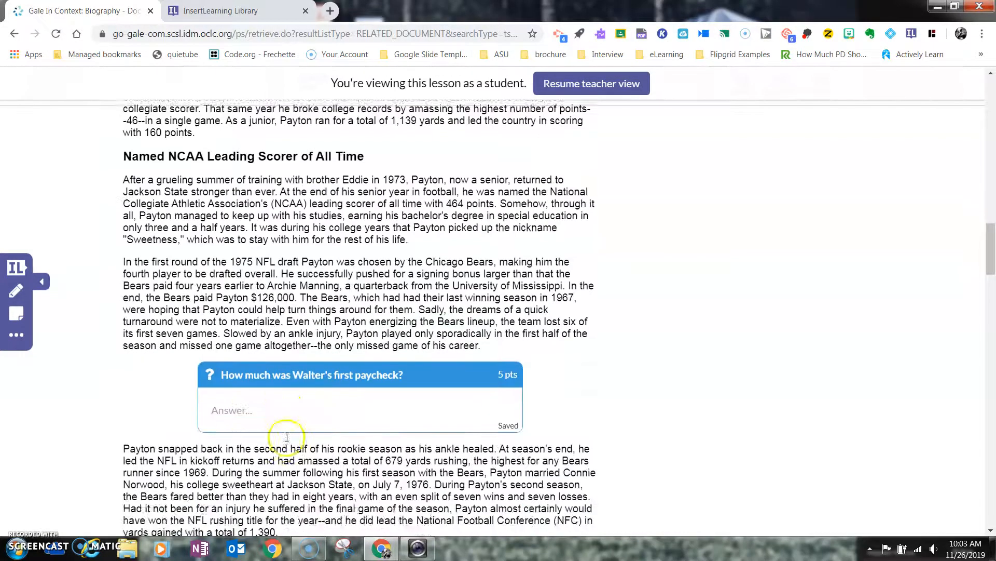
scroll(287, 437, "down", 4)
scroll(275, 284, "down", 2)
scroll(275, 283, "down", 15)
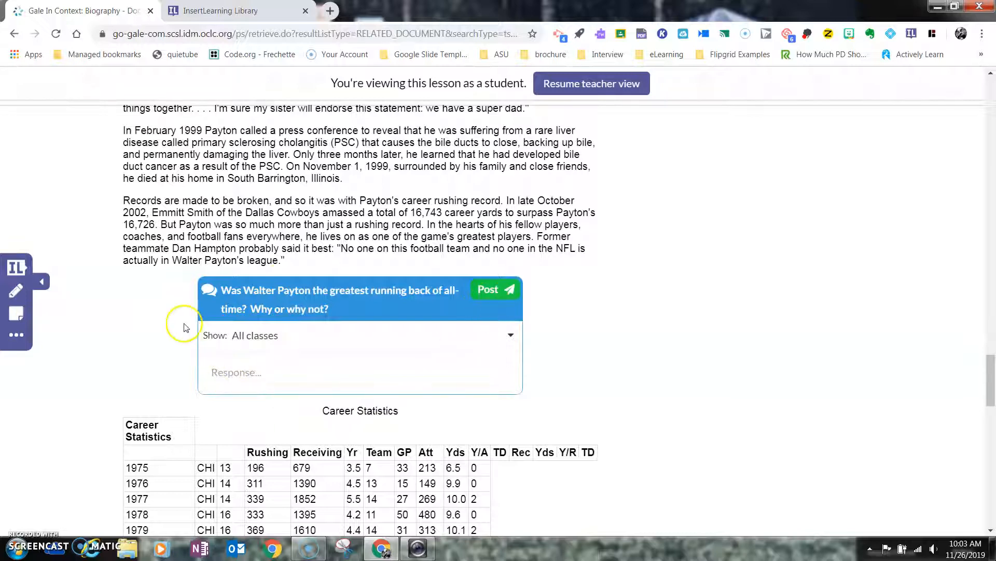
scroll(143, 327, "up", 5)
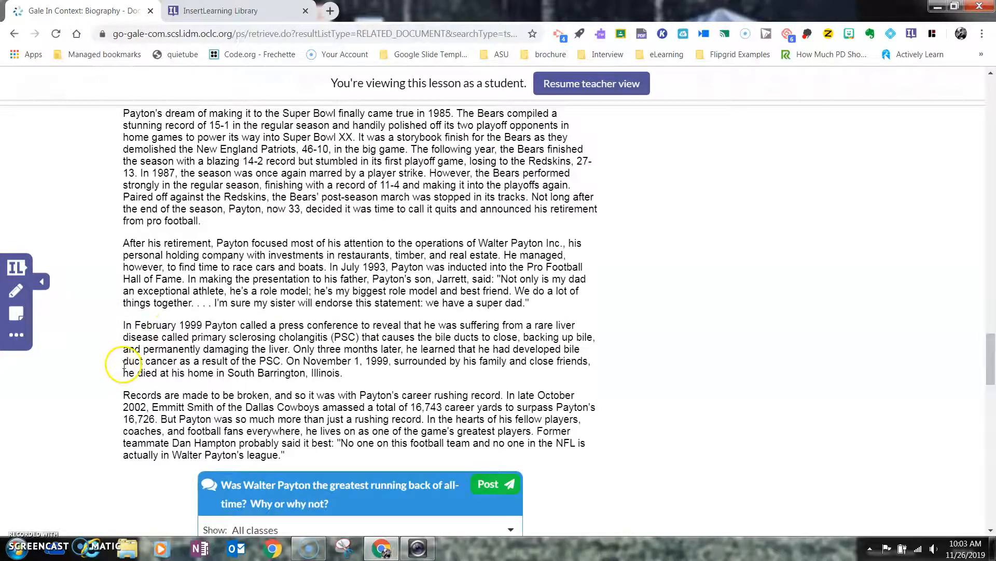
left_click(581, 84)
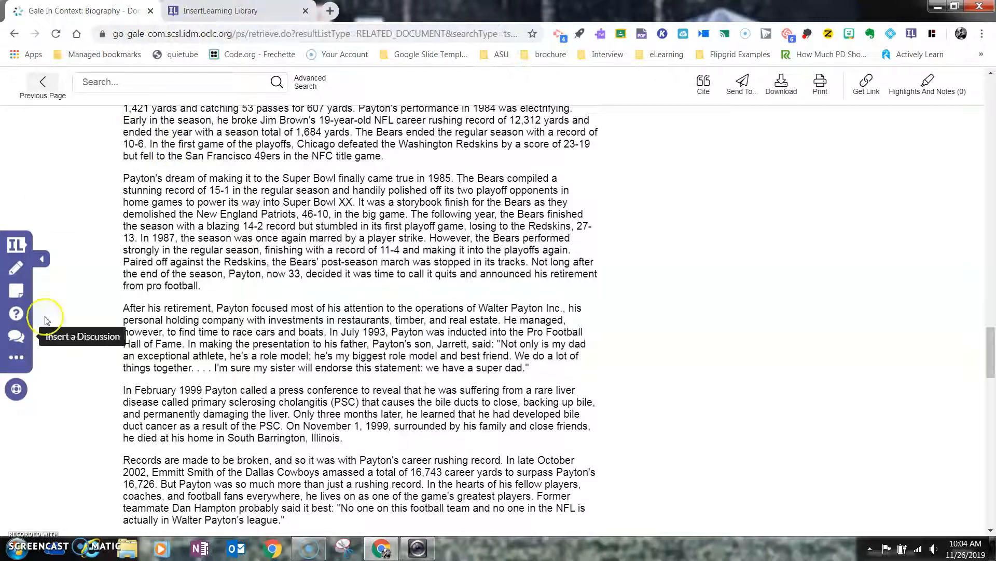
Open the lesson list in the InsertLearning dashboard and check the additional actions available for the Walter Payton lesson
left_click(221, 11)
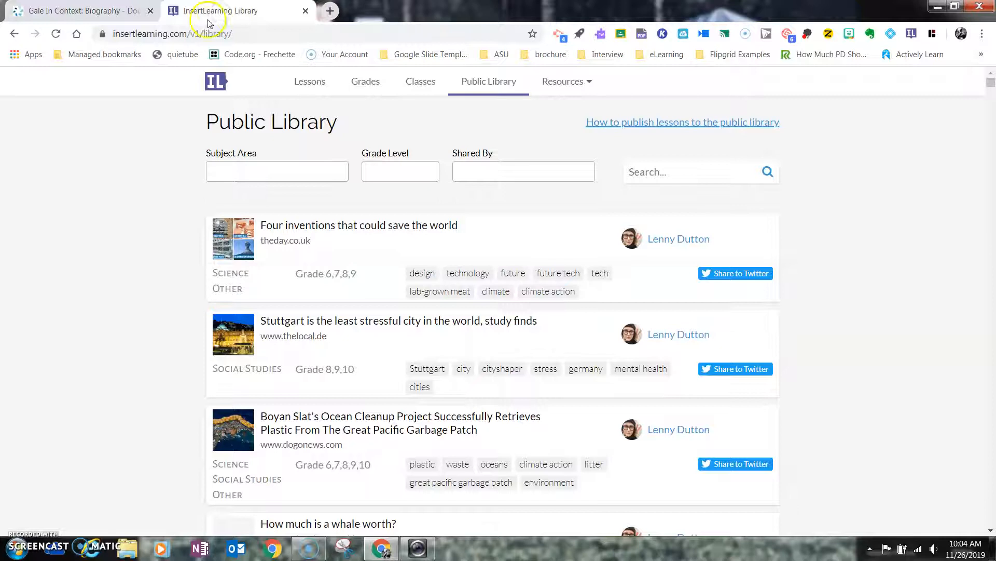
left_click(309, 82)
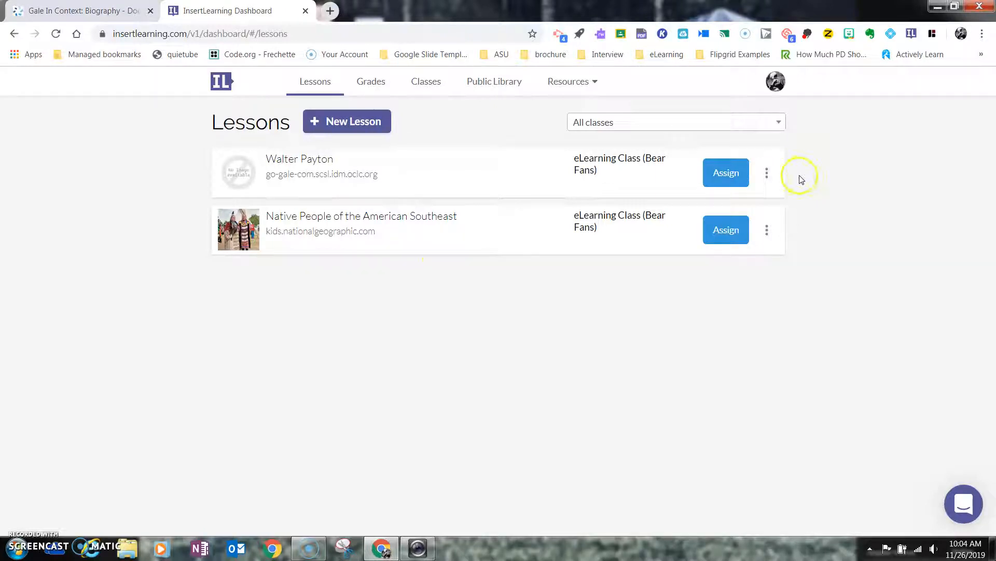
left_click(767, 176)
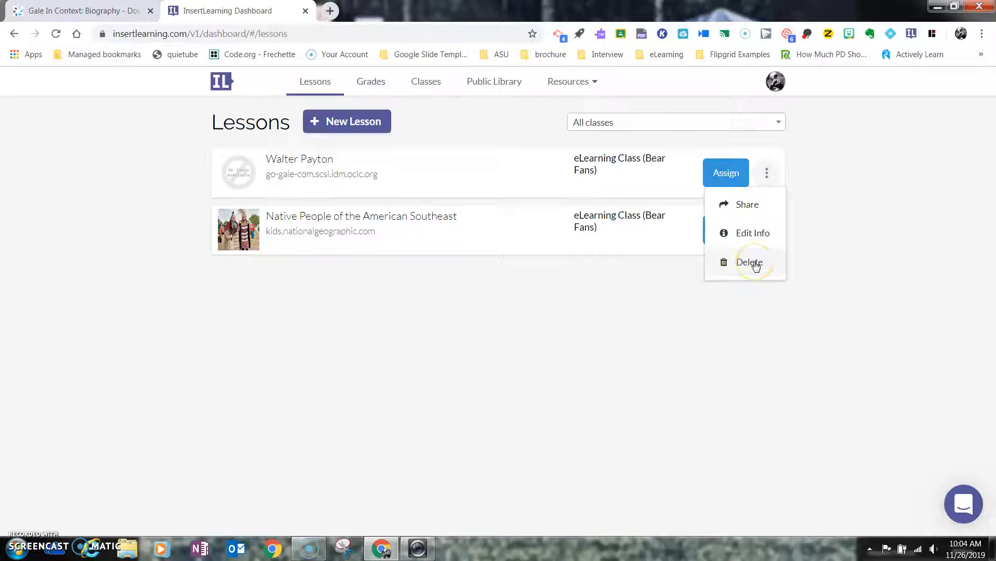
left_click(604, 273)
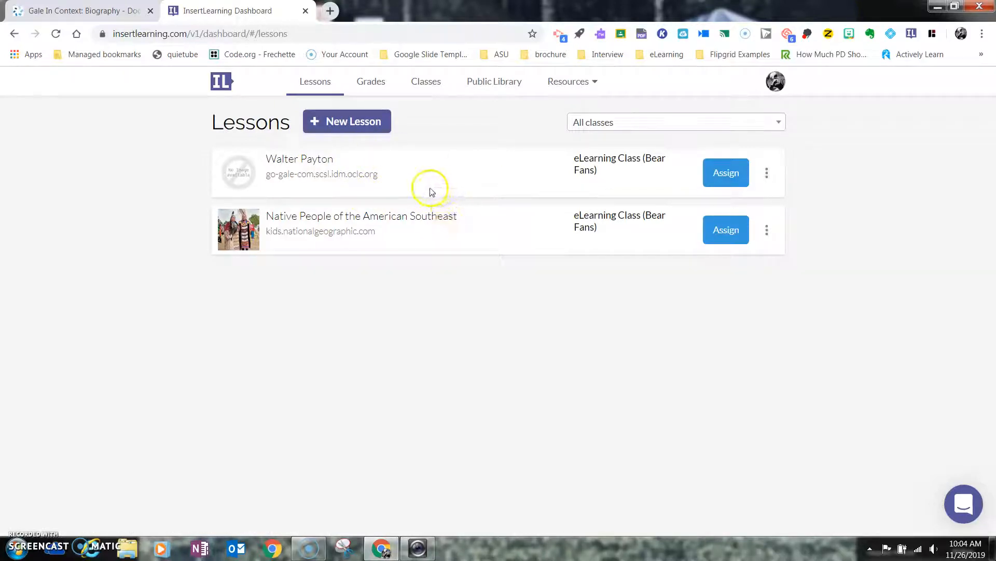
View the class list and browse the shared lessons in the Public Library
left_click(424, 85)
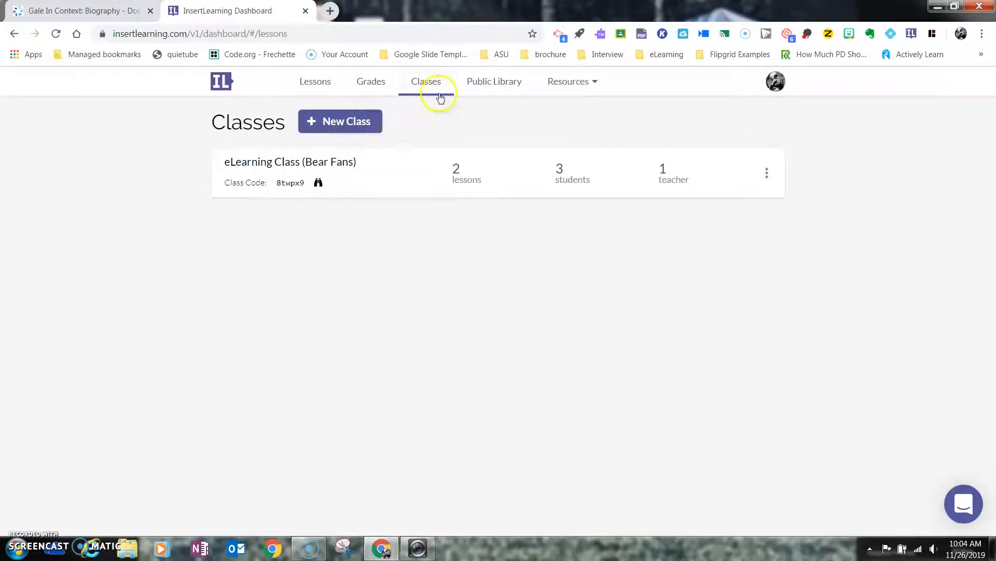
left_click(503, 83)
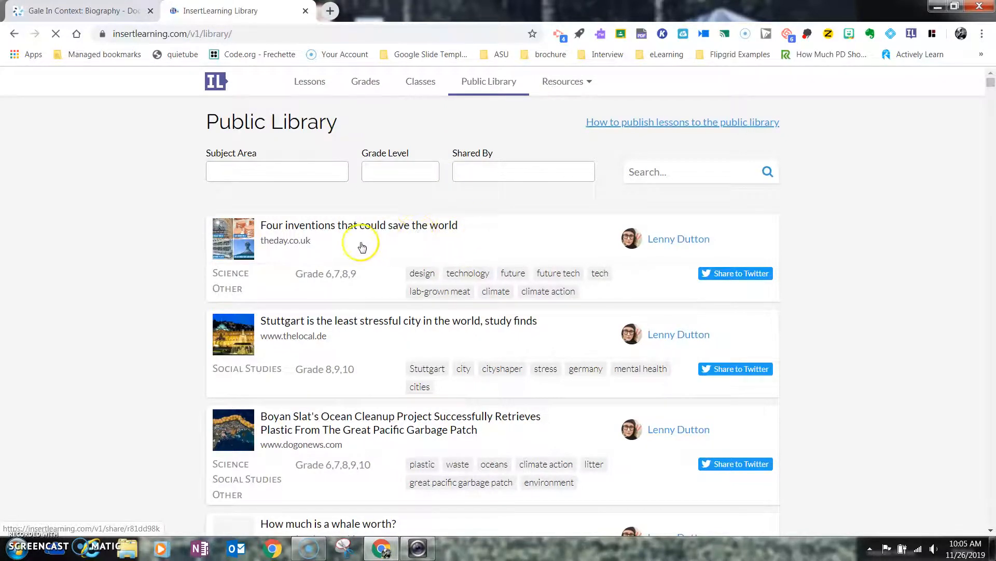
scroll(340, 306, "down", 3)
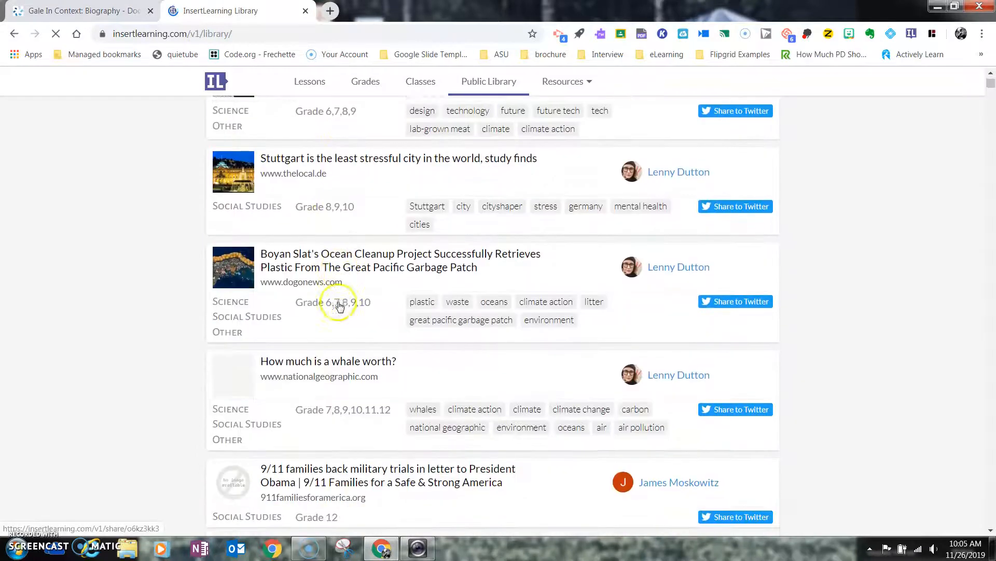
scroll(337, 305, "down", 2)
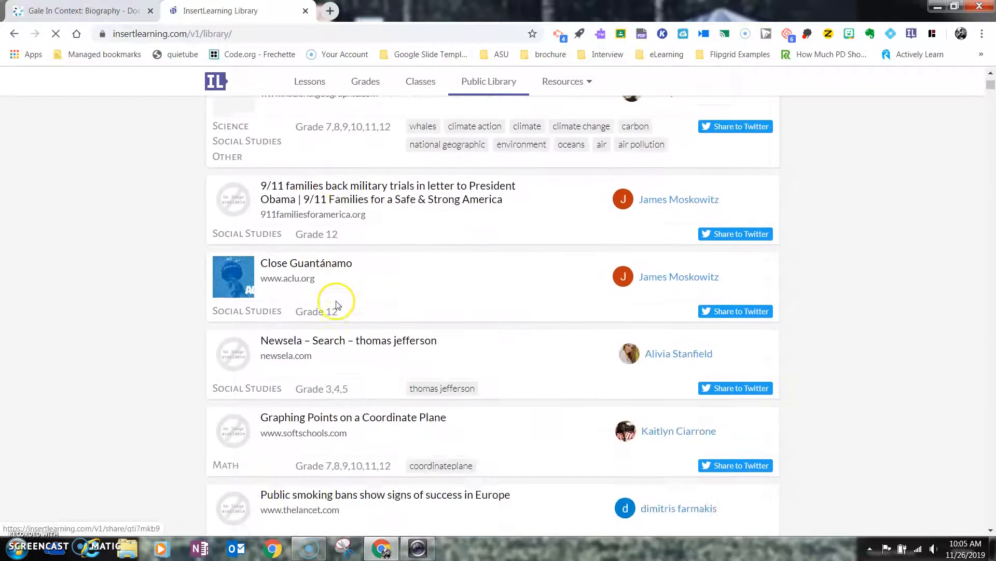
scroll(337, 304, "down", 2)
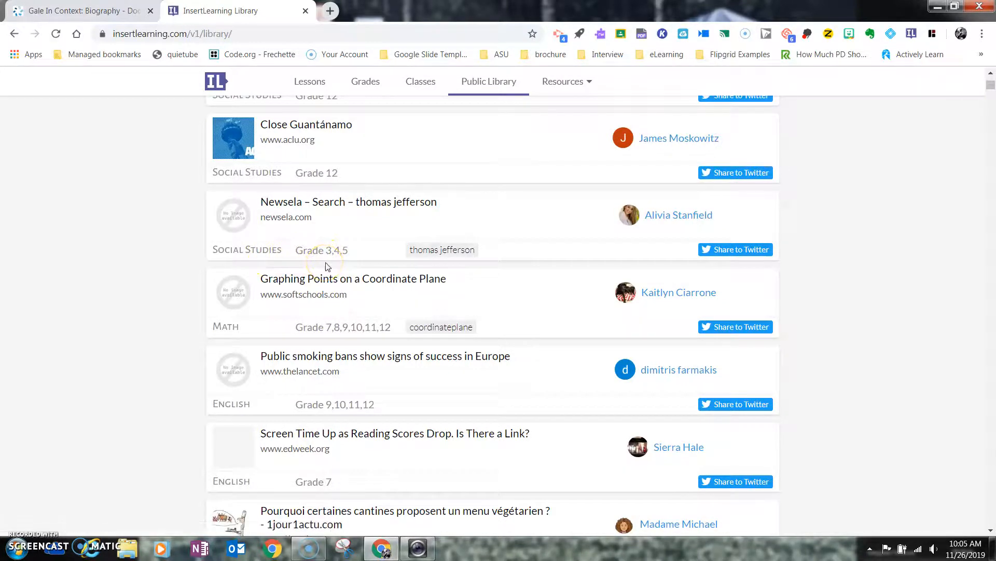
scroll(328, 265, "up", 10)
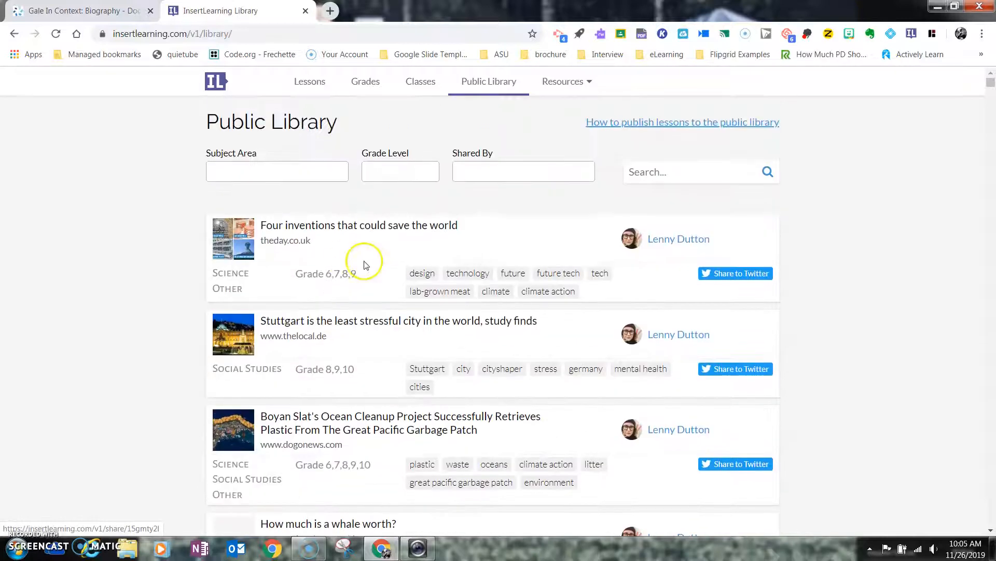
Open the Tools to Embed resource and look through its top tools and the full list of embeddable tools
left_click(579, 83)
left_click(573, 85)
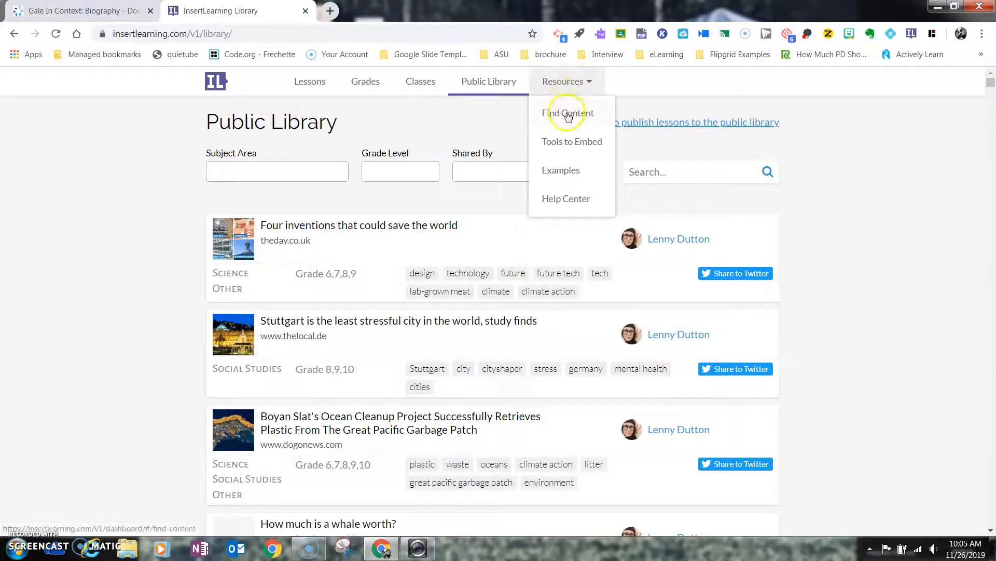
left_click(565, 148)
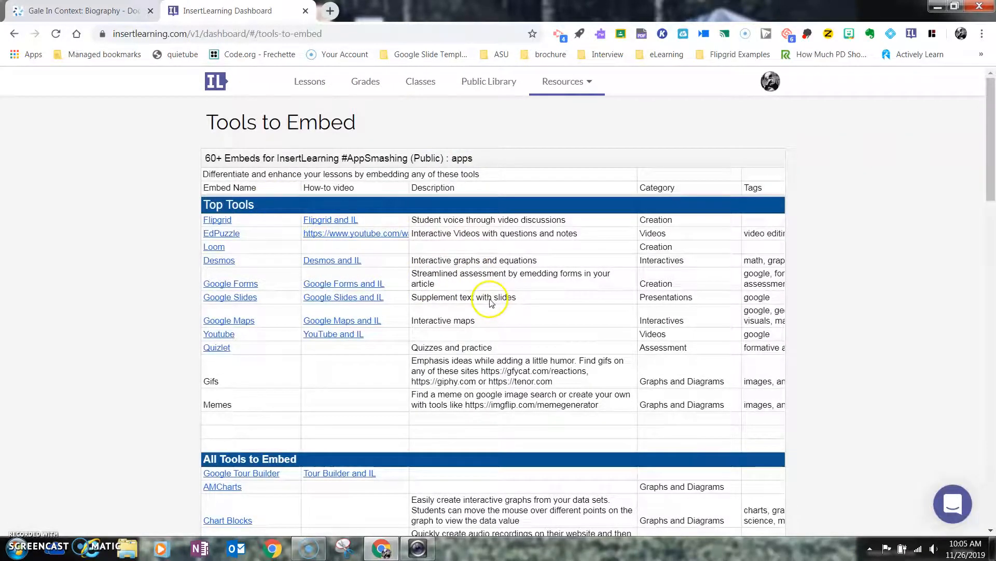
scroll(487, 301, "down", 1)
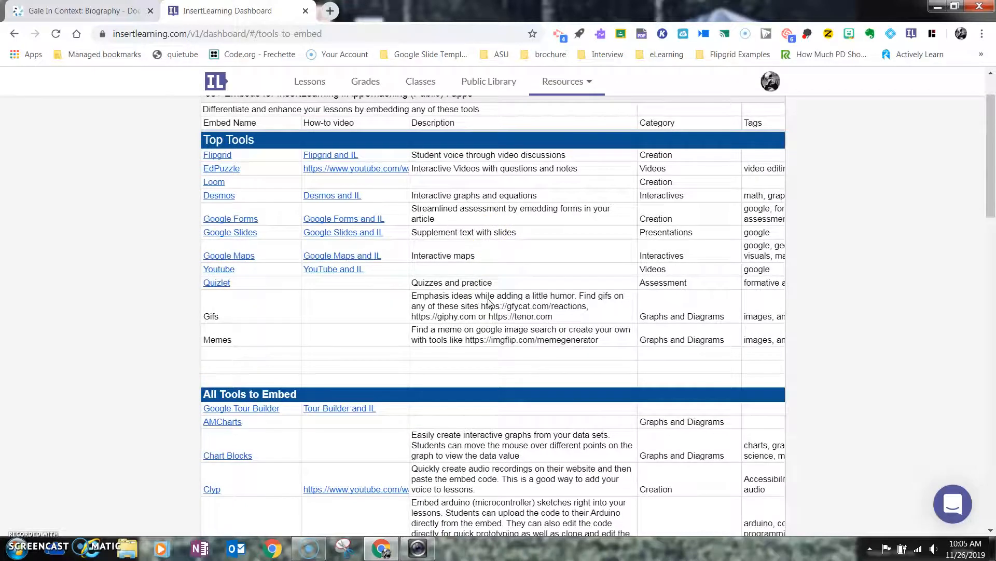
scroll(488, 303, "down", 2)
scroll(488, 304, "down", 6)
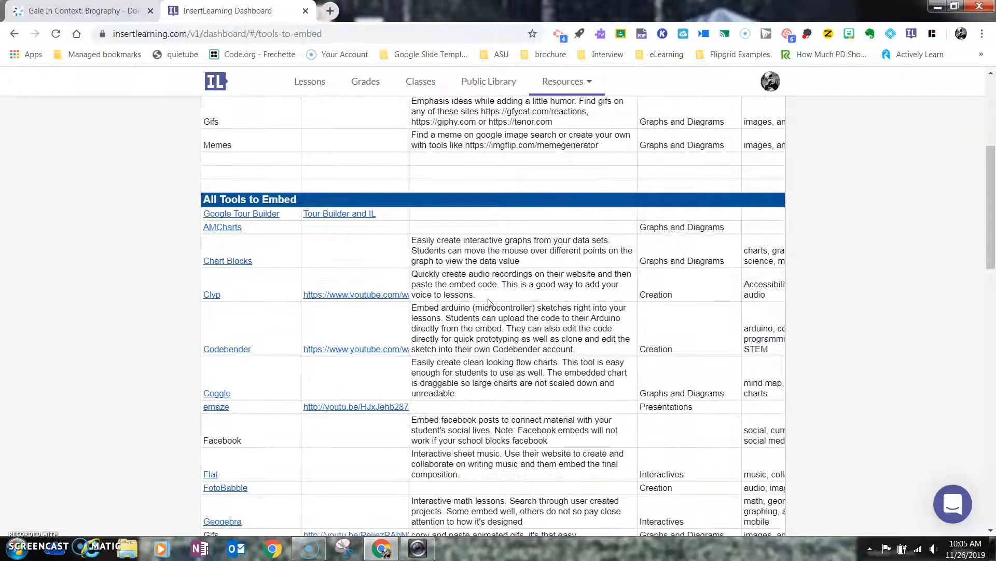
scroll(488, 306, "down", 6)
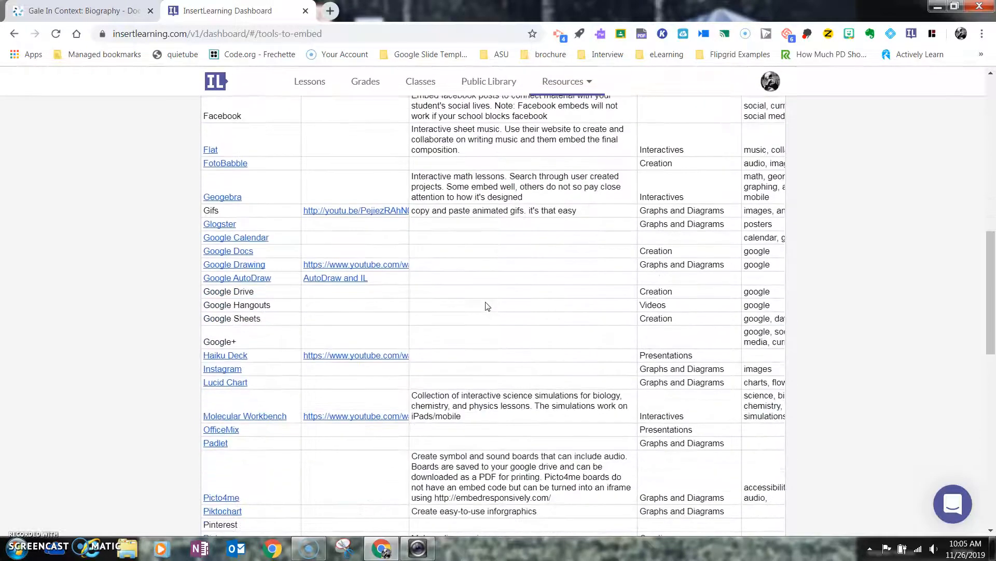
scroll(488, 306, "down", 4)
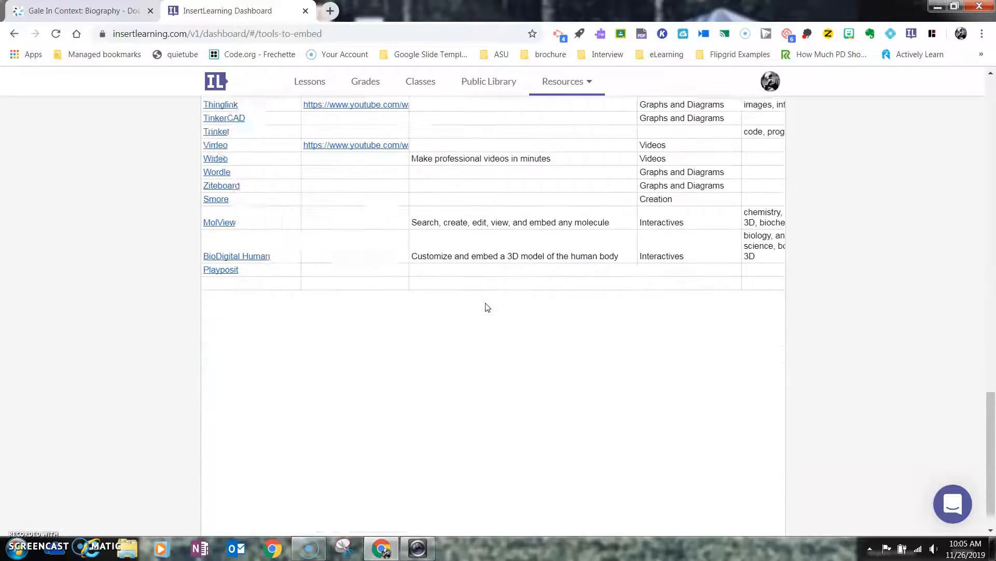
scroll(487, 306, "up", 8)
scroll(486, 307, "up", 8)
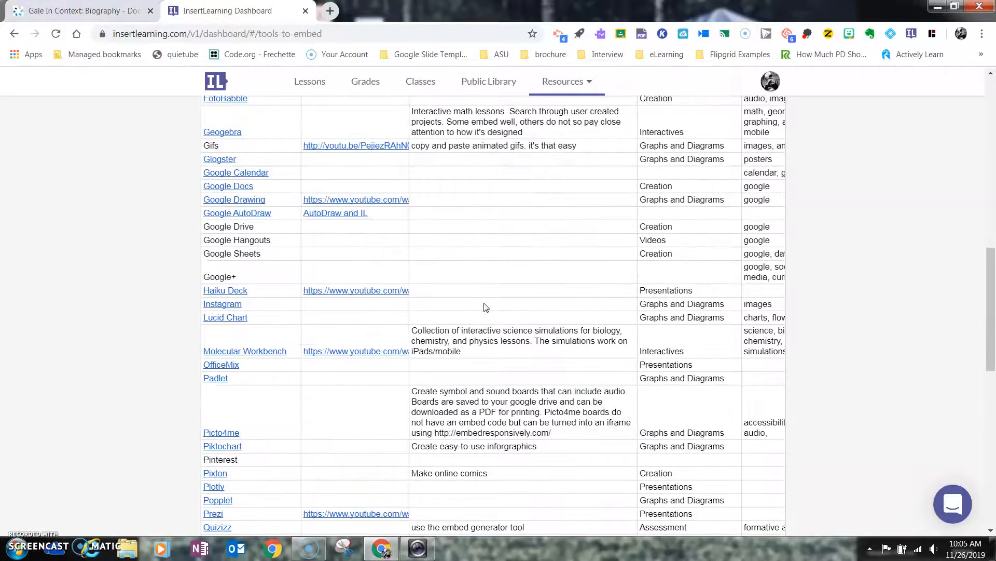
scroll(484, 307, "down", 15)
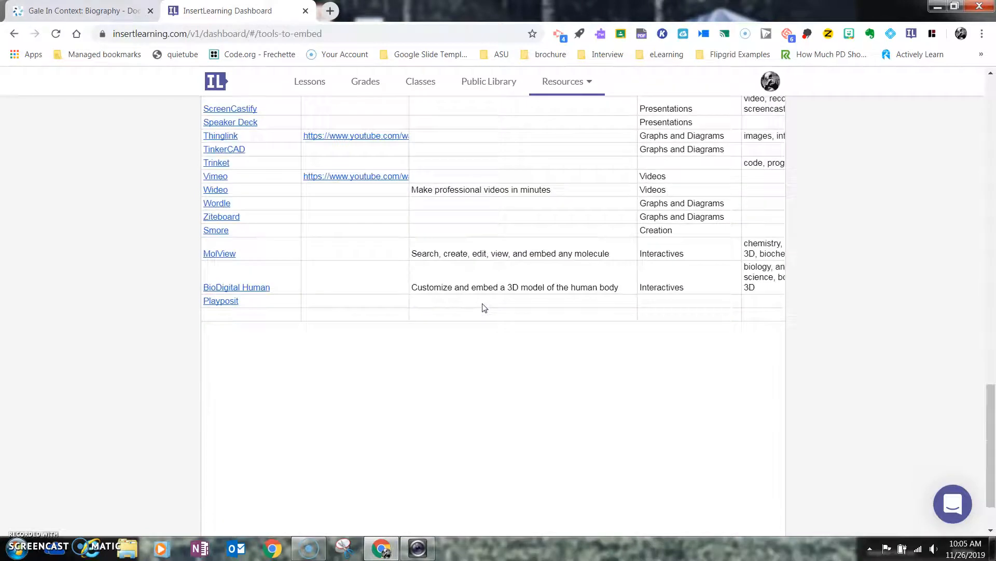
scroll(483, 307, "up", 15)
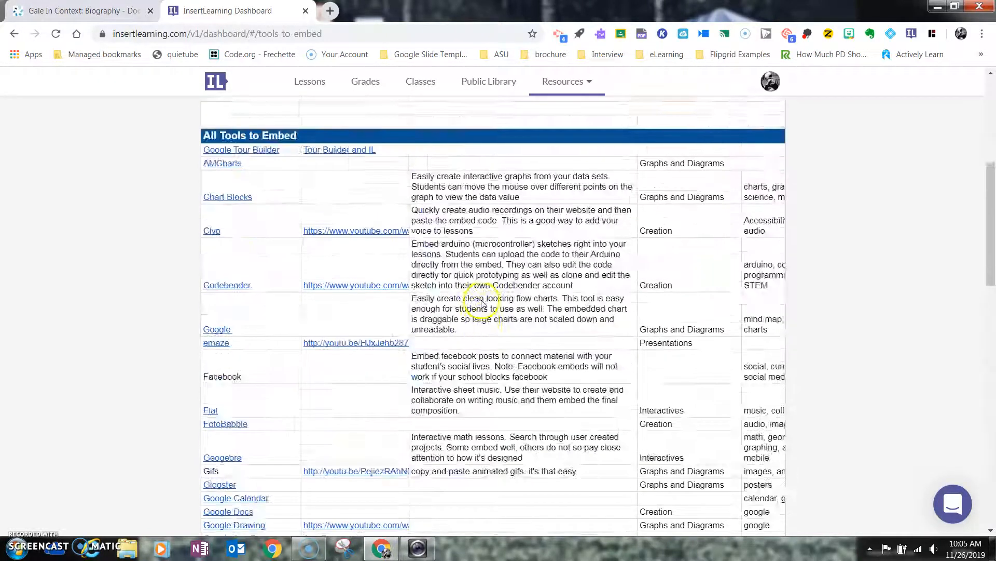
scroll(482, 303, "up", 6)
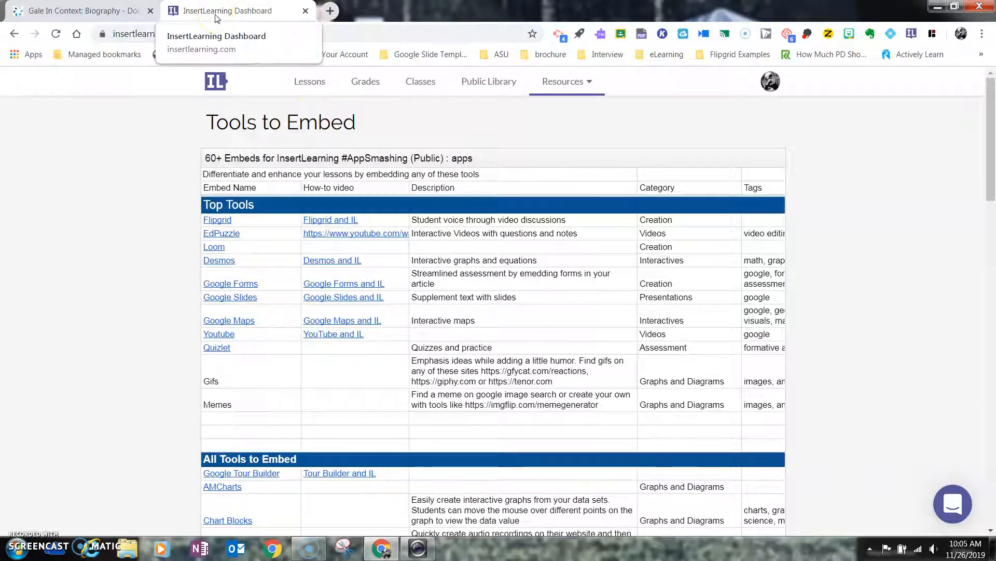